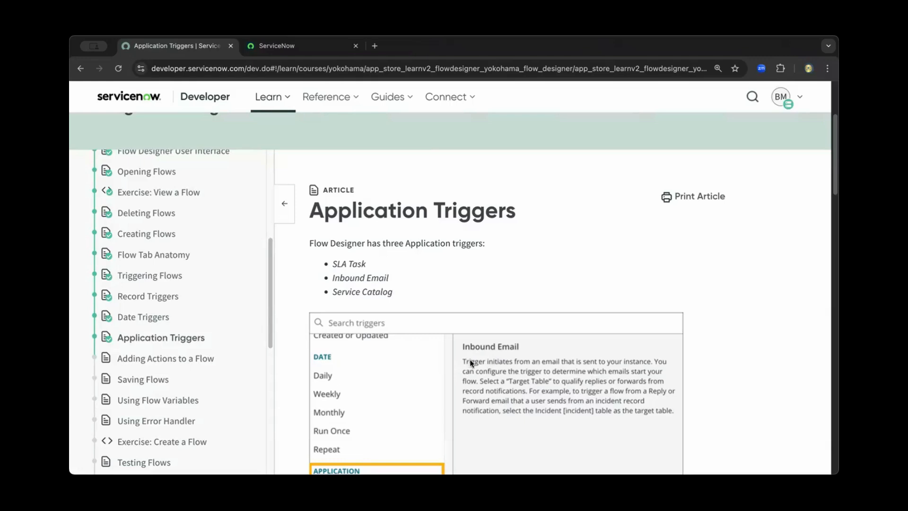
Read the Application Triggers article from the trigger types through the SLA Task explanation and its SLA Definition example.
scroll(470, 358, down, 1)
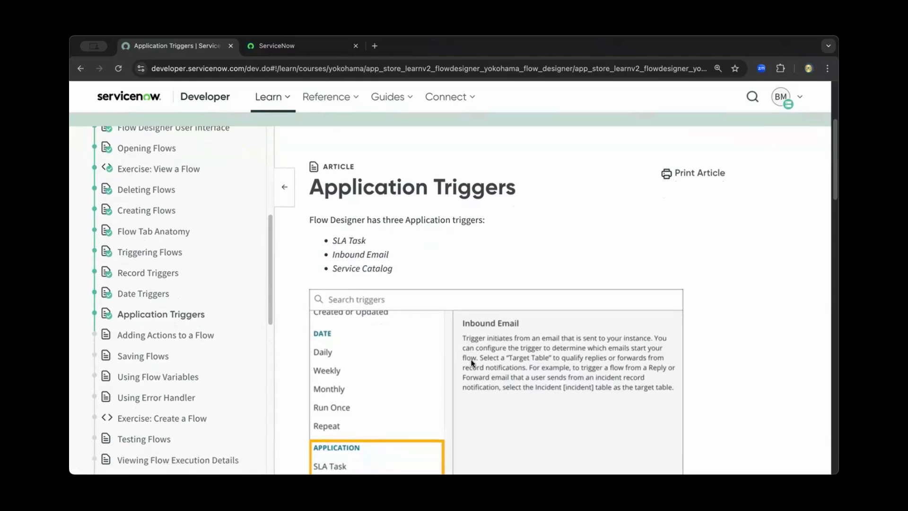
scroll(470, 358, down, 2)
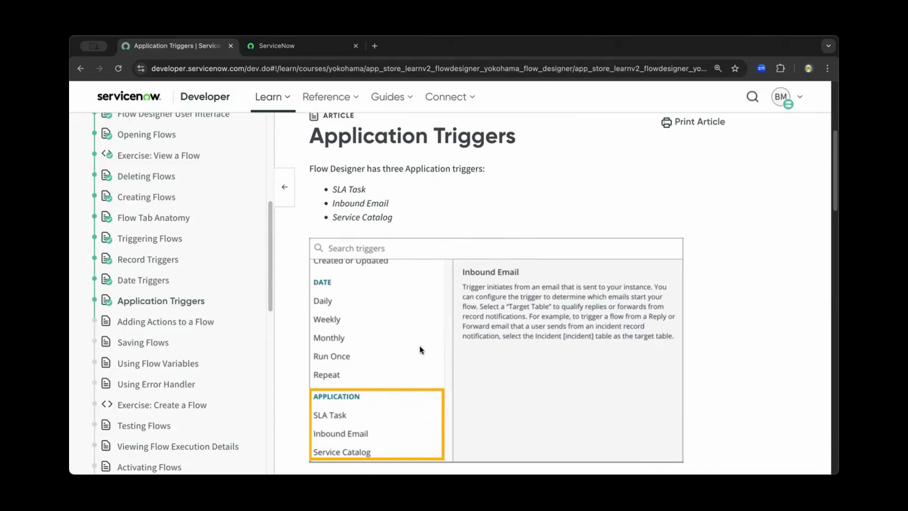
scroll(421, 350, down, 1)
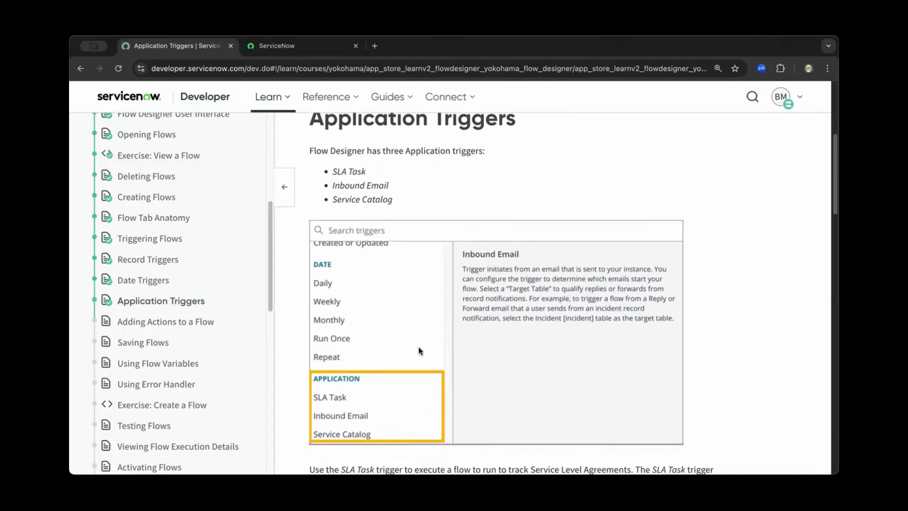
scroll(418, 349, down, 3)
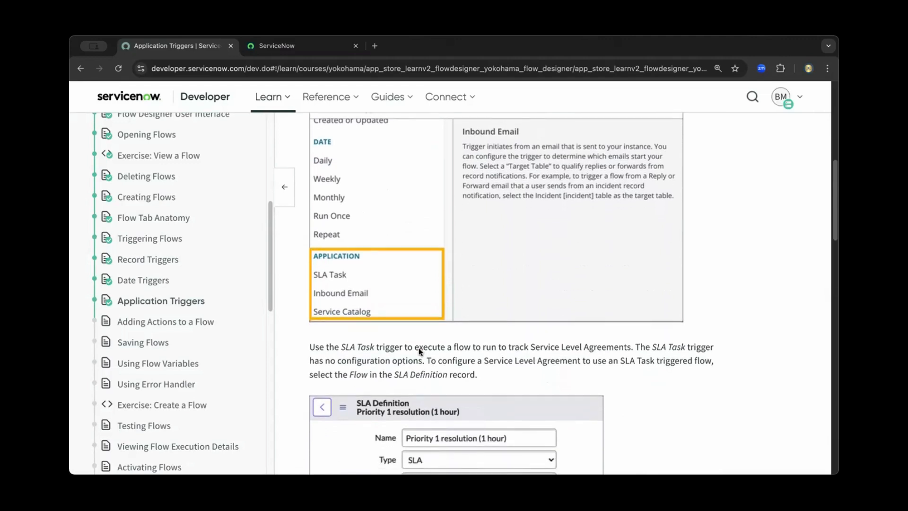
scroll(418, 348, down, 2)
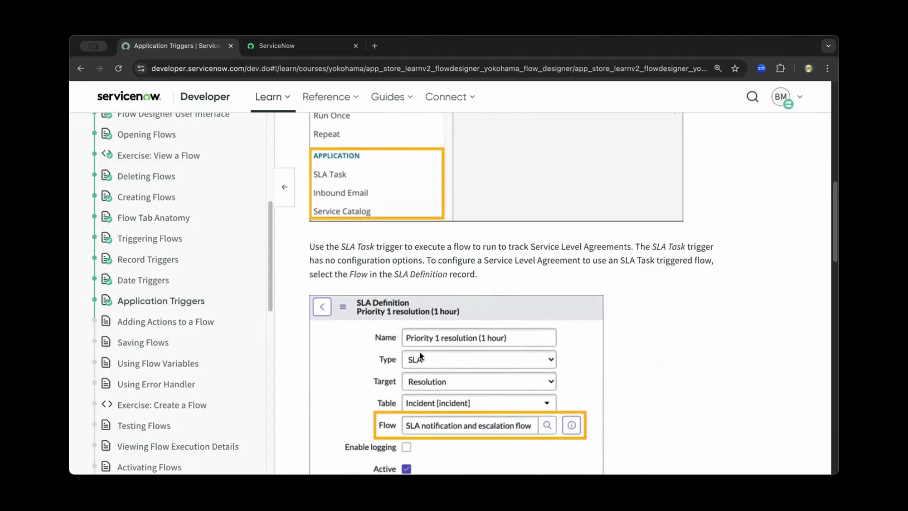
scroll(420, 354, down, 2)
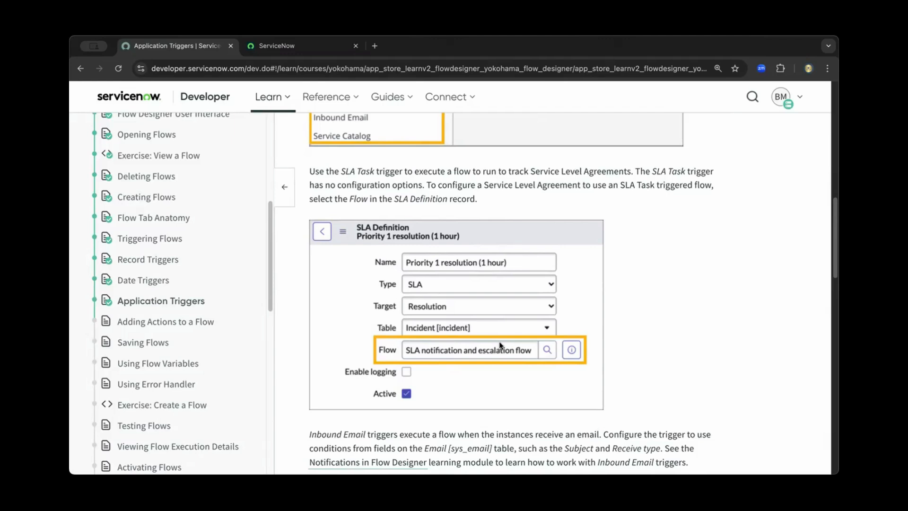
Switch to the ServiceNow instance, filter the navigator for "service level" and open the SLA Definitions list.
click(275, 45)
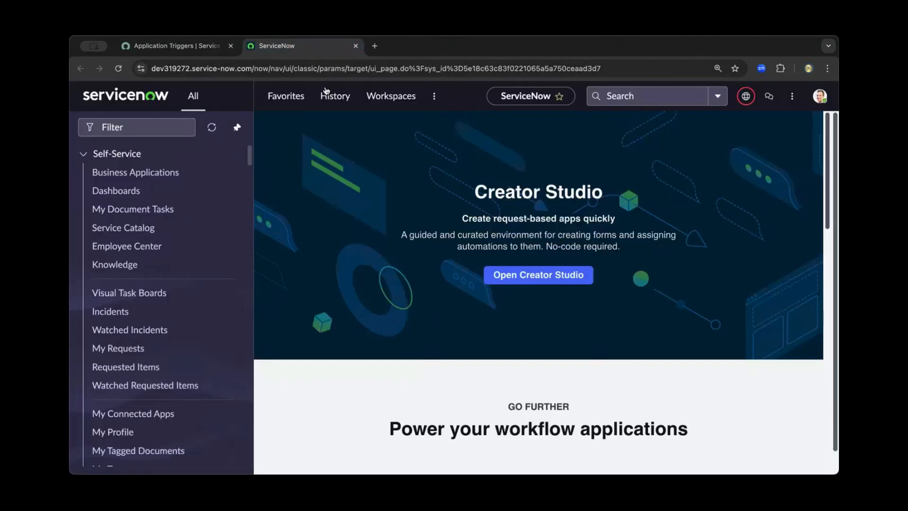
click(154, 129)
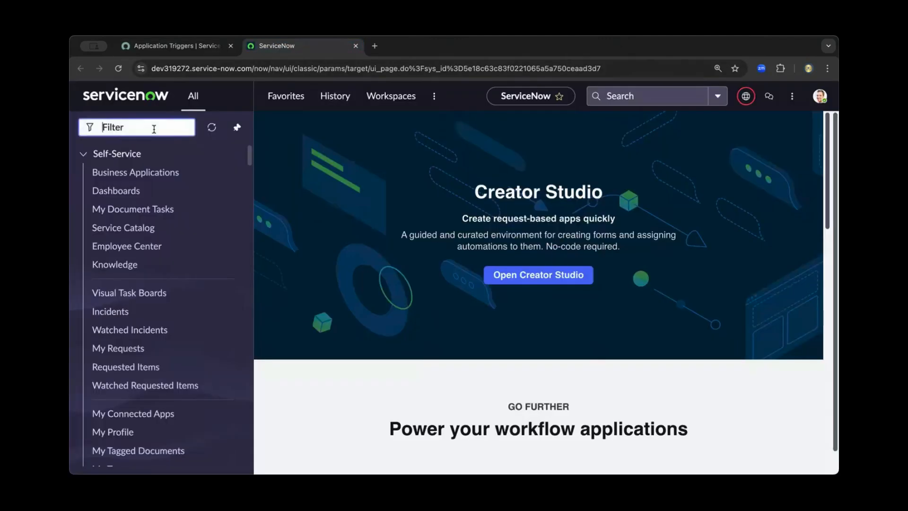
text(service level)
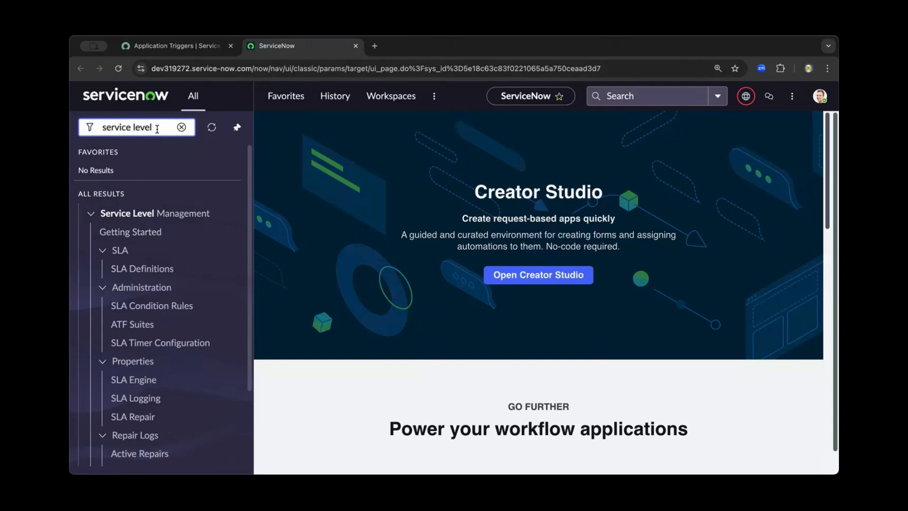
click(151, 273)
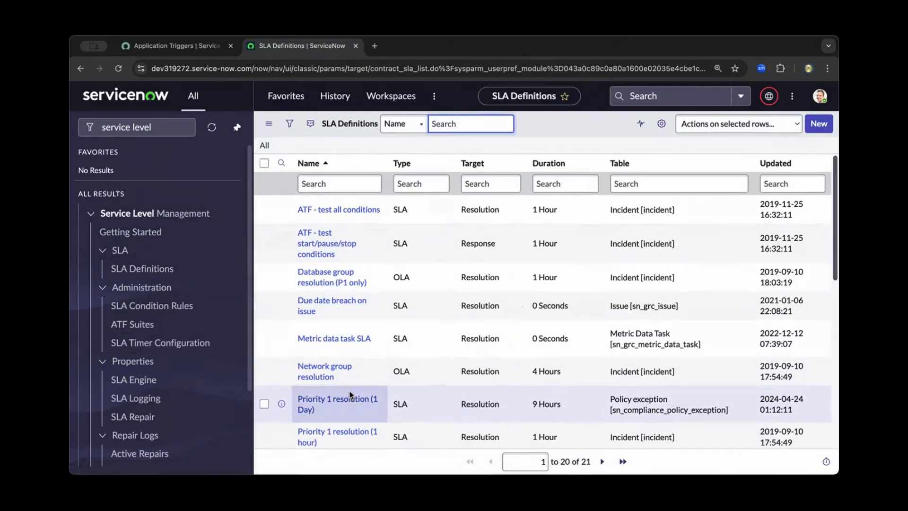
Open the Priority 1 resolution (1 hour) SLA definition and enable editing of the record in the Global application.
scroll(350, 393, down, 2)
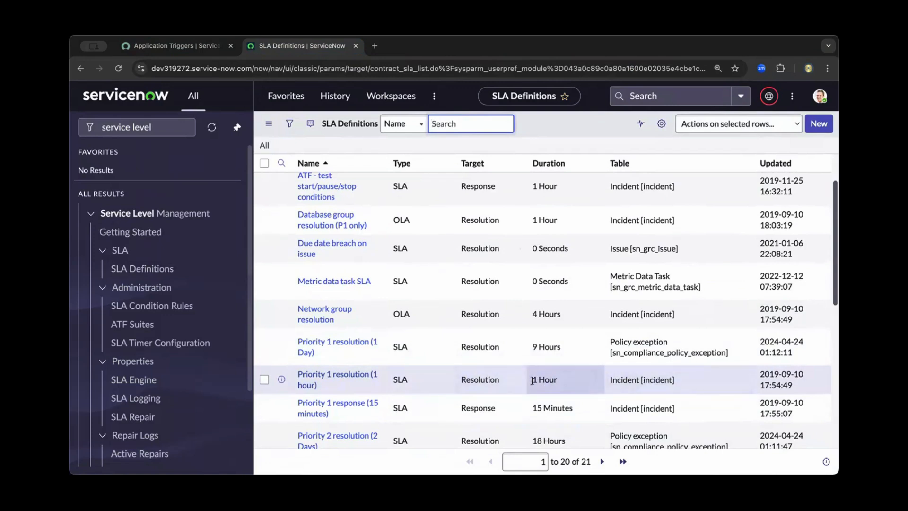
click(322, 379)
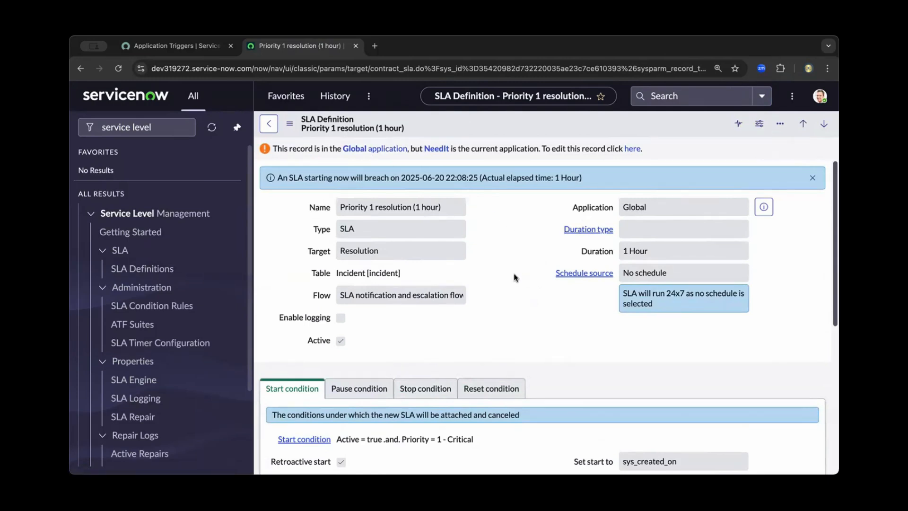
click(625, 151)
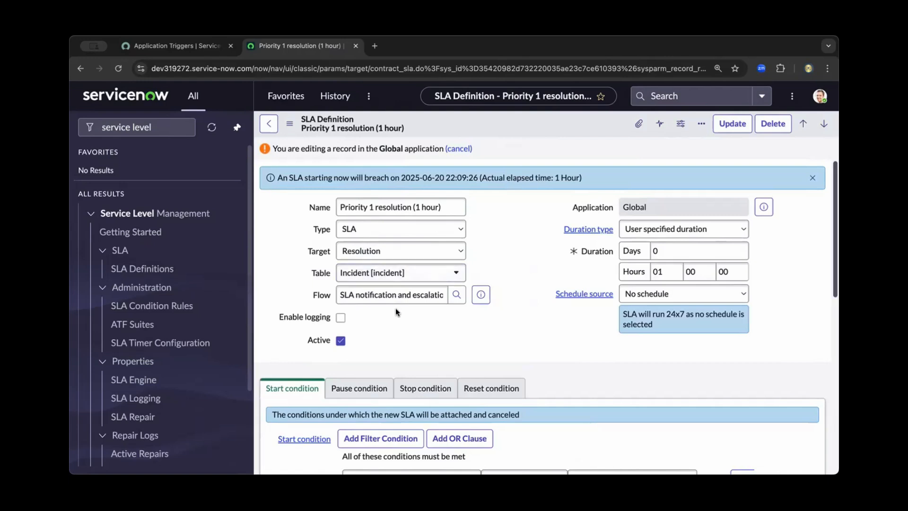
Look up the flows available for the SLA definition's Flow field and close the list without choosing one.
click(400, 295)
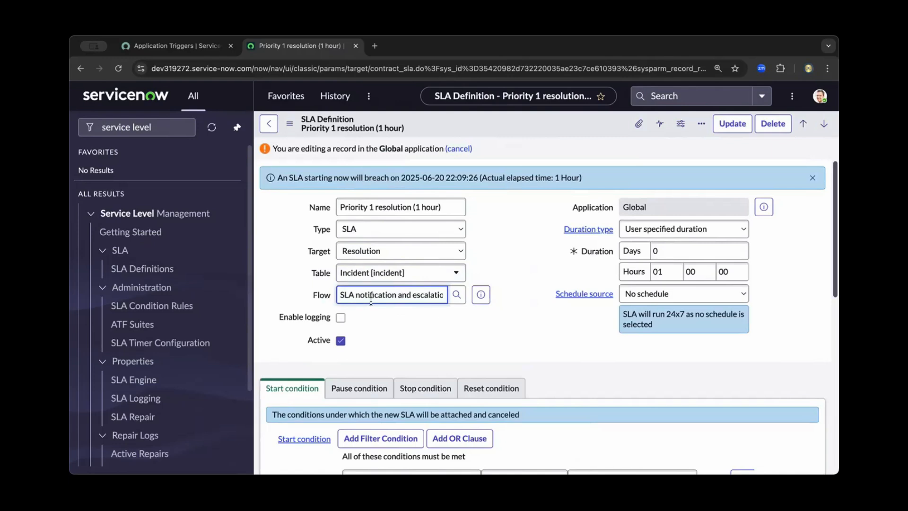
click(455, 295)
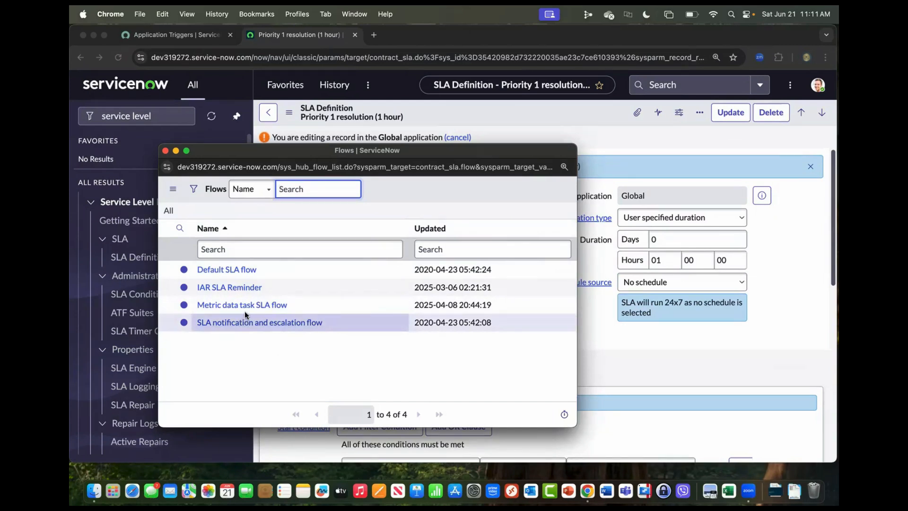
click(165, 150)
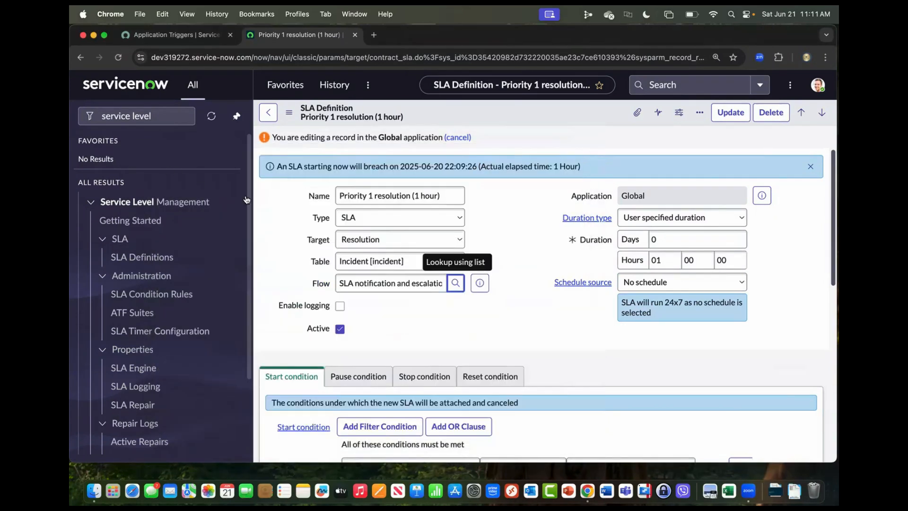
Preview the flow assigned to the SLA definition and open its full record in Workflow Studio.
click(509, 261)
click(479, 284)
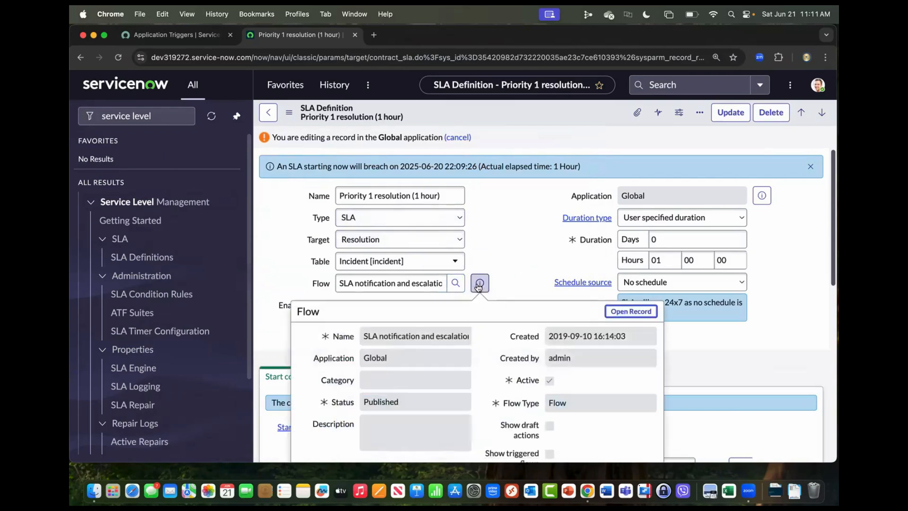
click(617, 311)
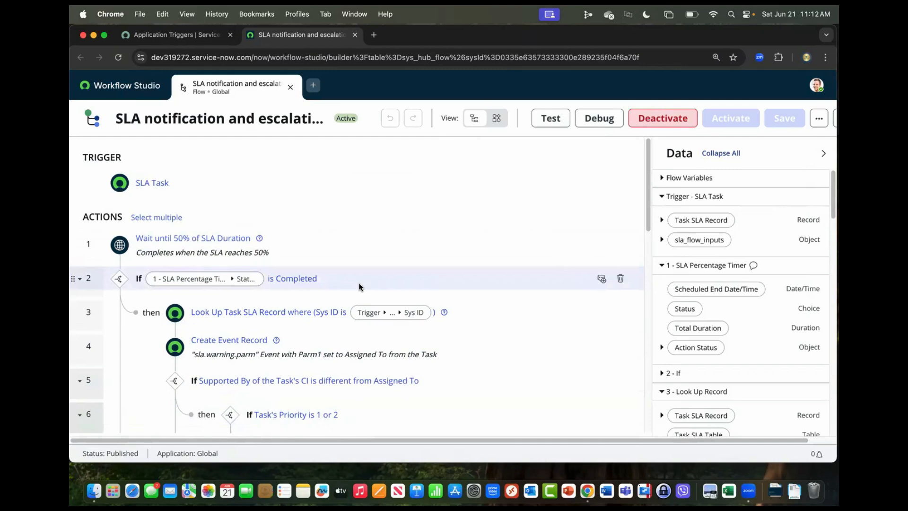
Examine the SLA notification and escalation flow's actions, from the 50% SLA duration wait through the breach events.
scroll(357, 287, down, 2)
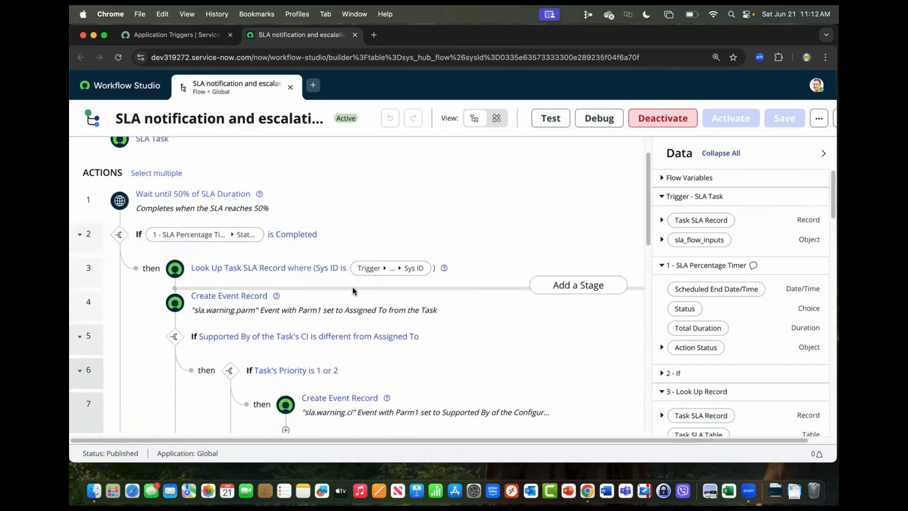
scroll(352, 286, down, 5)
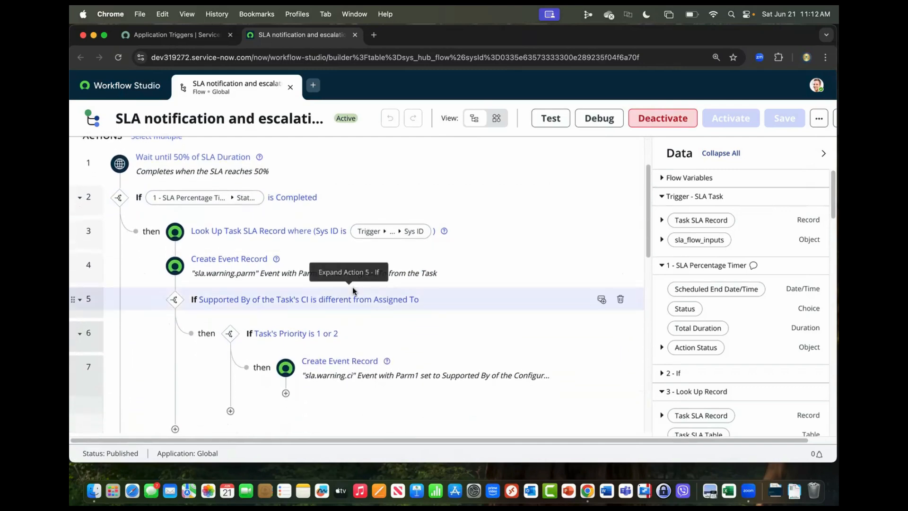
scroll(353, 287, down, 6)
scroll(353, 286, up, 5)
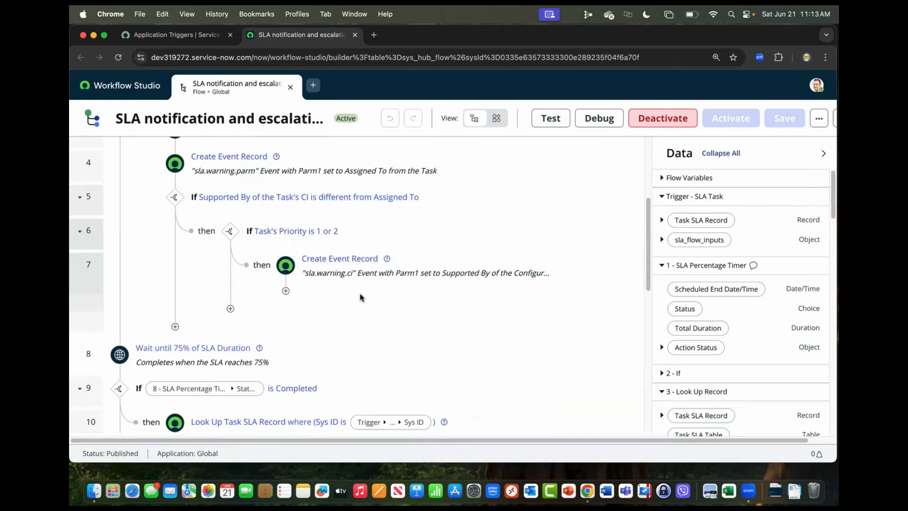
scroll(359, 297, down, 1)
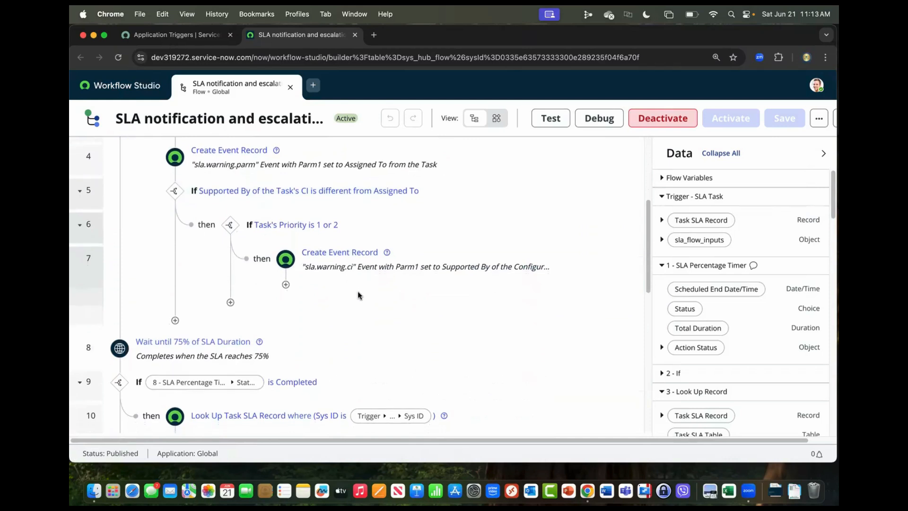
scroll(358, 294, down, 5)
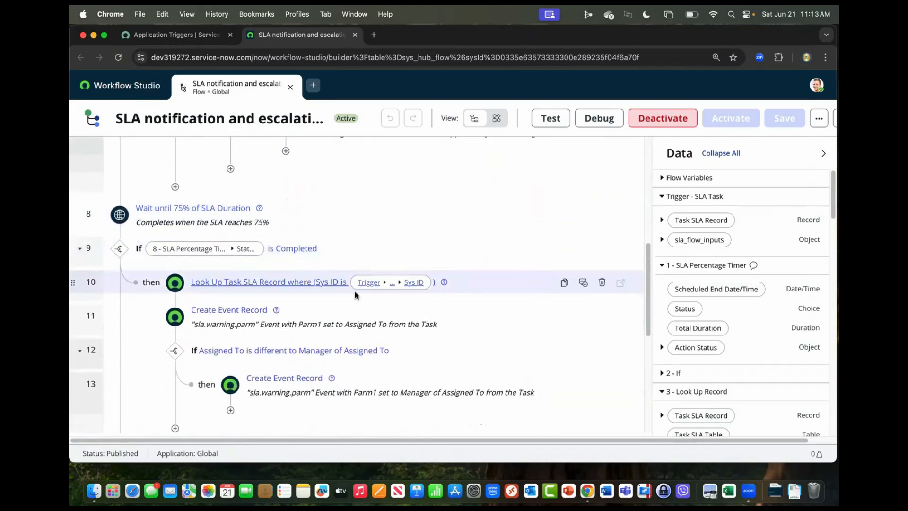
scroll(355, 295, down, 1)
scroll(355, 293, down, 5)
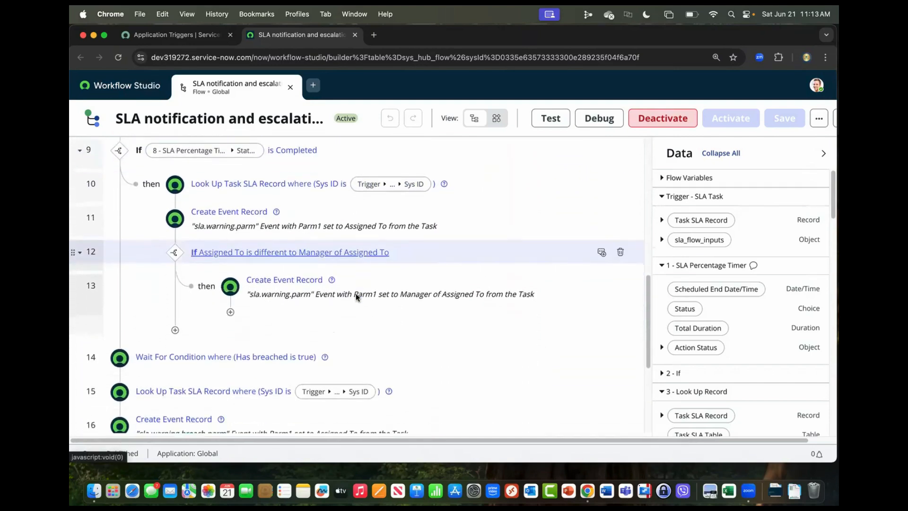
scroll(357, 294, down, 3)
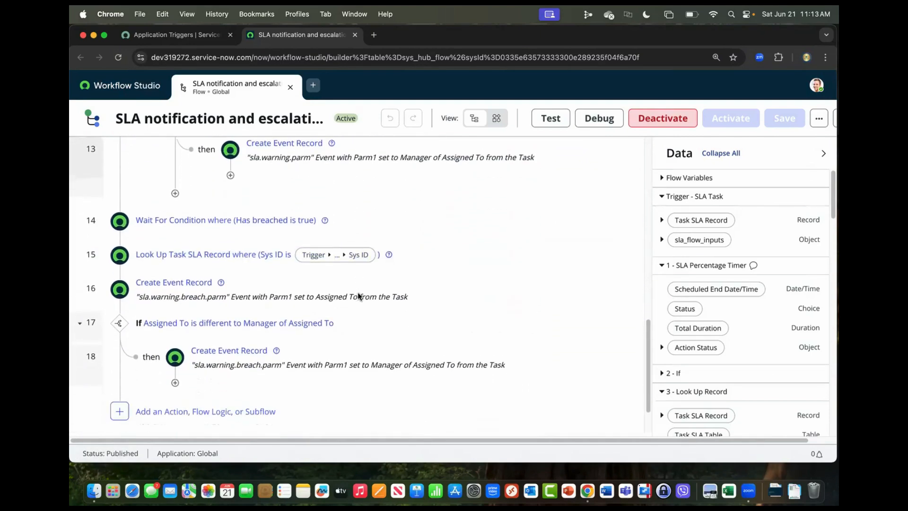
scroll(356, 293, up, 5)
scroll(357, 294, up, 10)
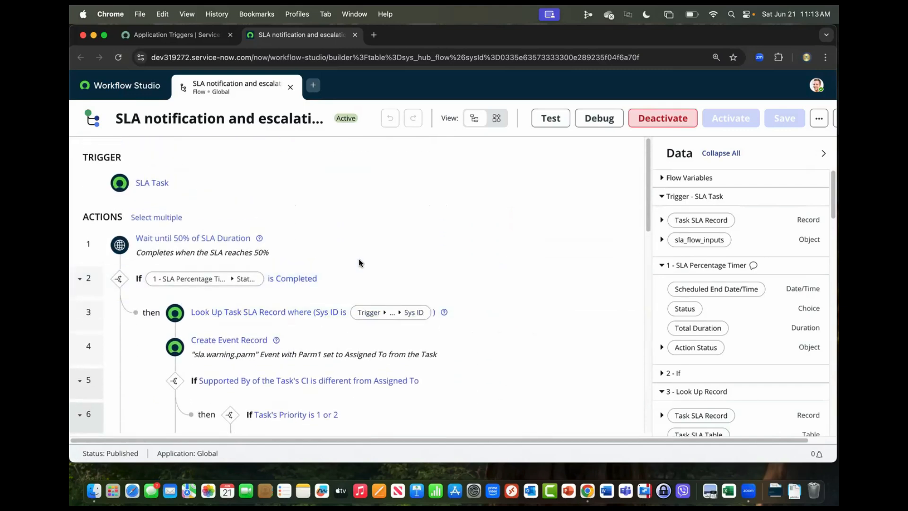
Copy the SLA notification and escalation flow into the NeedIt application, keeping the suggested "Copy of" name.
click(813, 124)
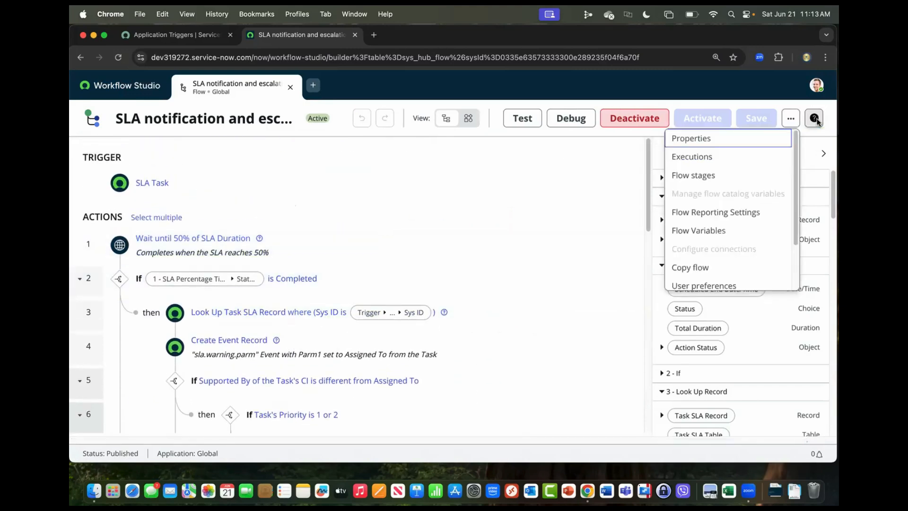
click(703, 267)
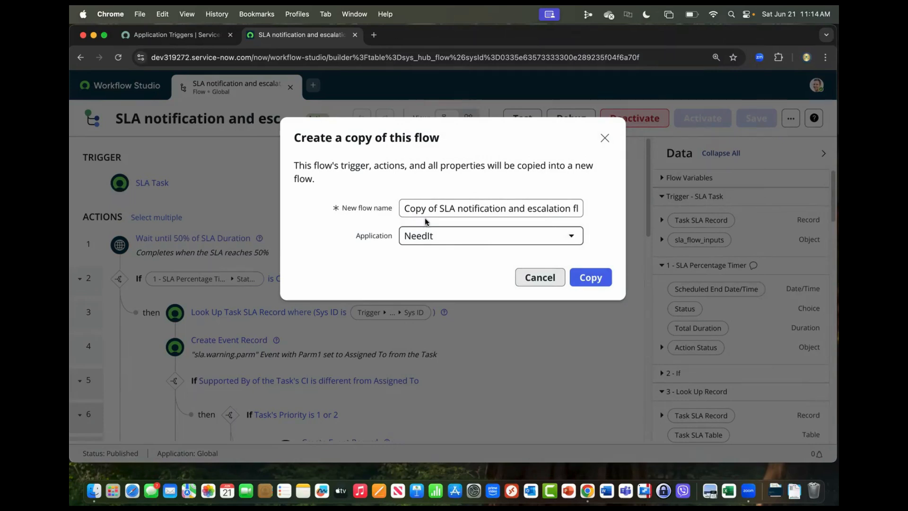
click(591, 278)
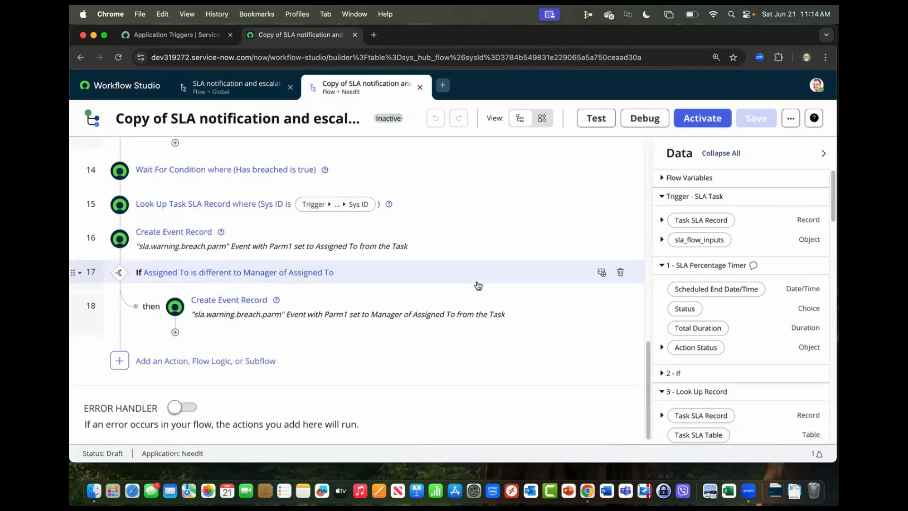
scroll(478, 285, up, 6)
scroll(479, 287, up, 8)
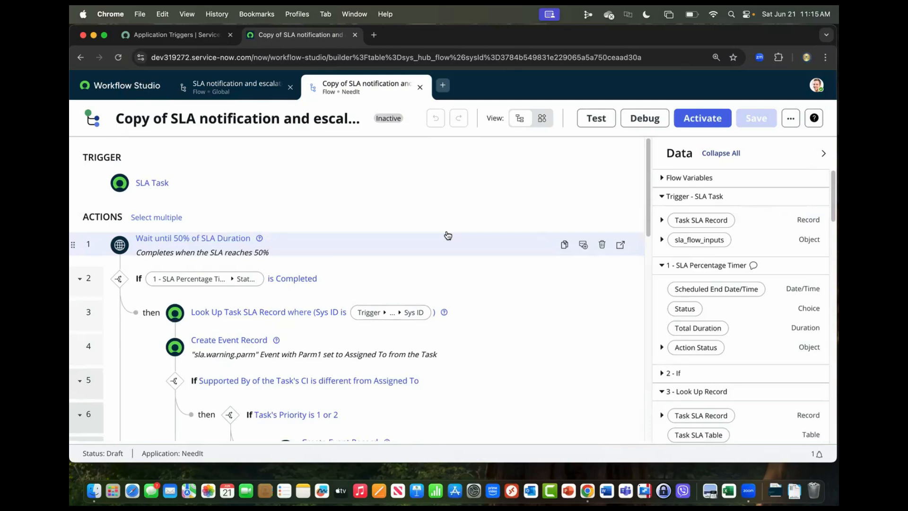
Create a new flow named "Example SLA Trigger" in the NeedIt application.
click(442, 88)
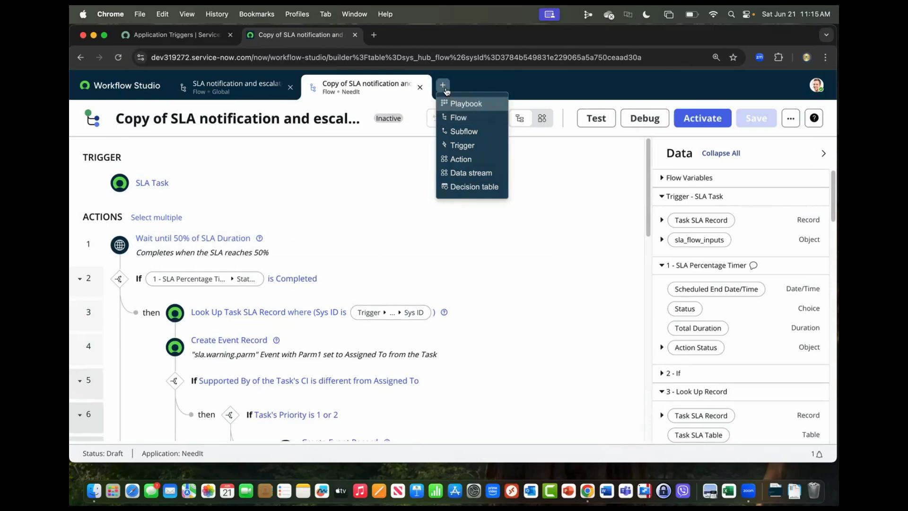
click(458, 118)
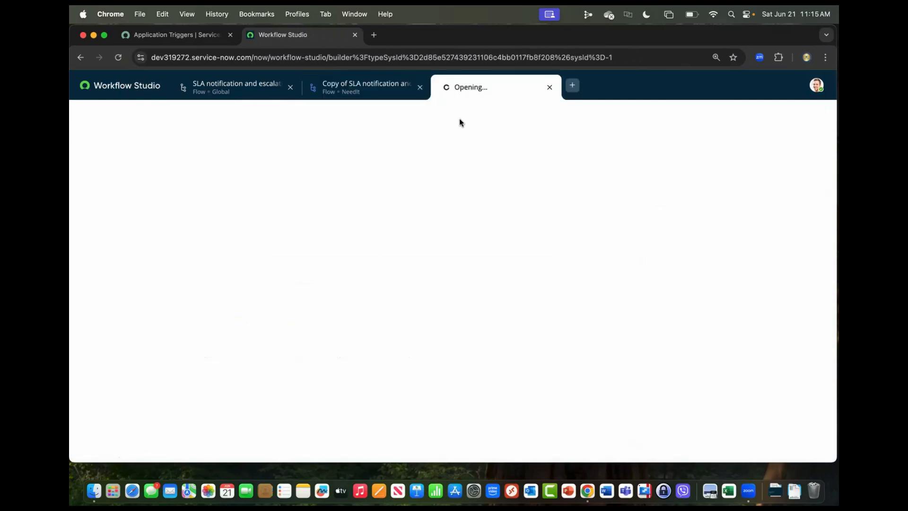
text(E)
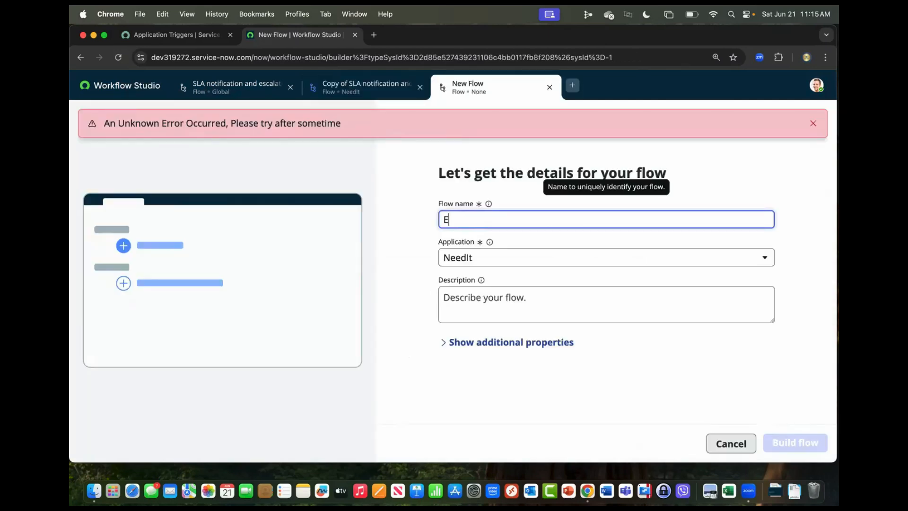
text(xample SLA Trigger)
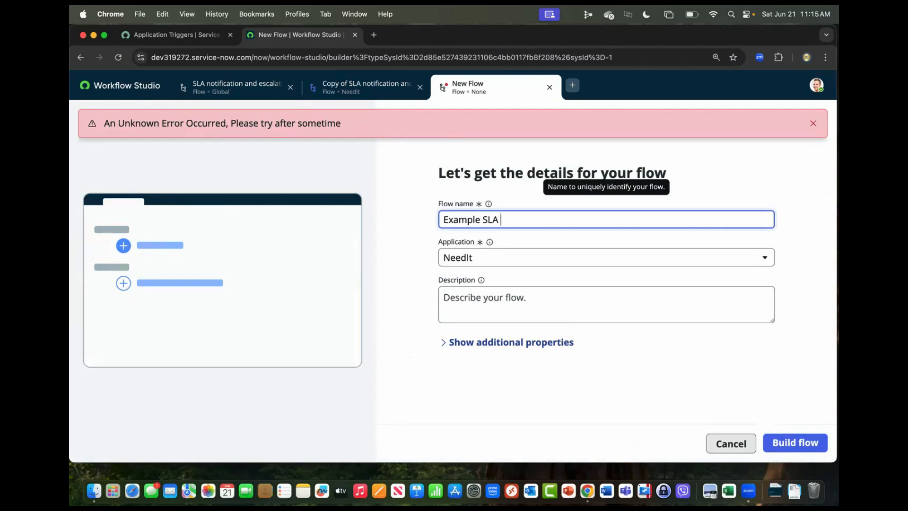
mouse_move(487, 242)
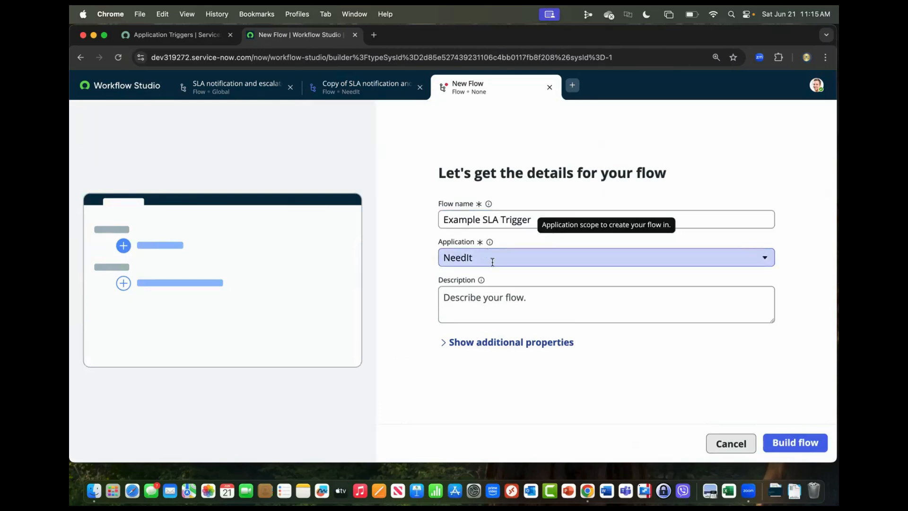
click(801, 447)
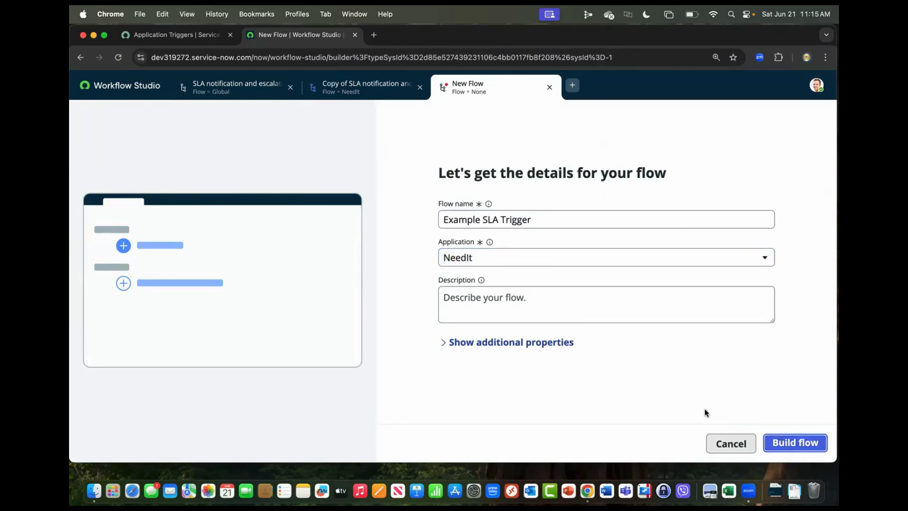
Set the new flow's trigger to the SLA Task application trigger.
click(156, 188)
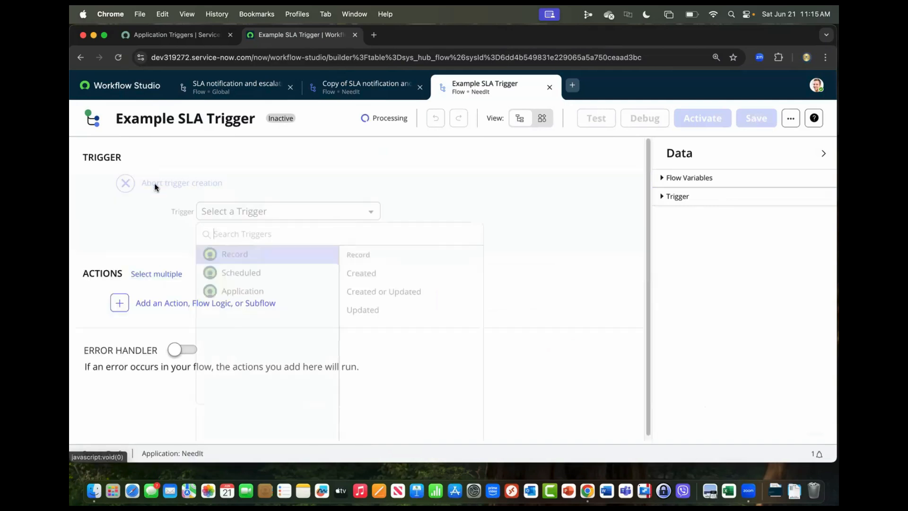
click(265, 292)
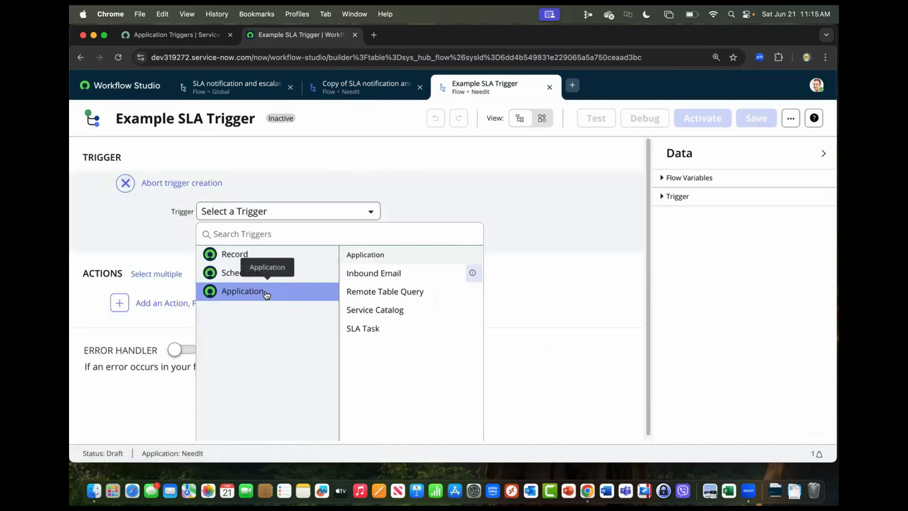
click(381, 329)
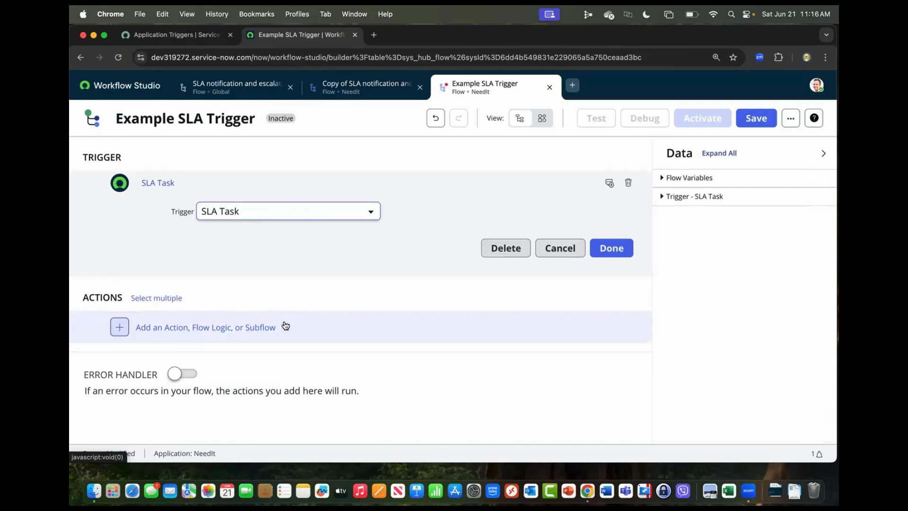
click(610, 250)
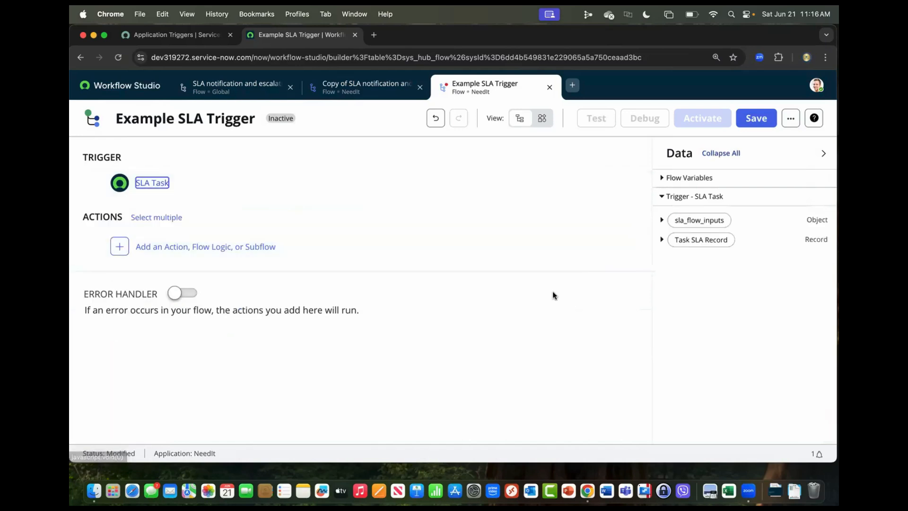
Add an Ask For Approval action to the flow, using the trigger's Task SLA Record as its Record input.
click(170, 245)
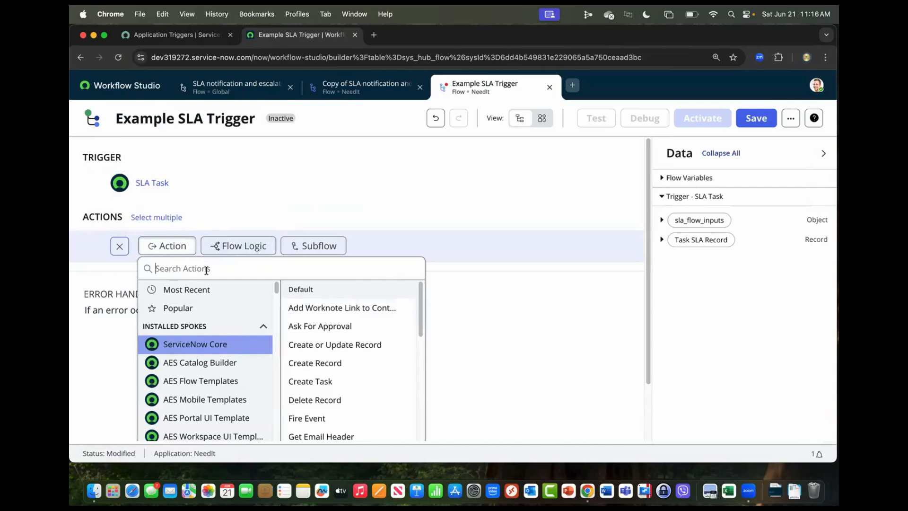
click(312, 327)
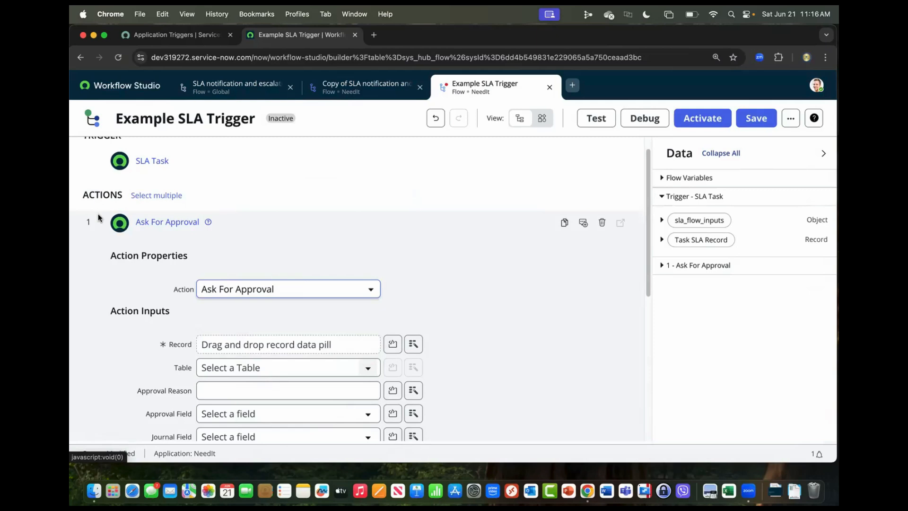
scroll(440, 288, down, 2)
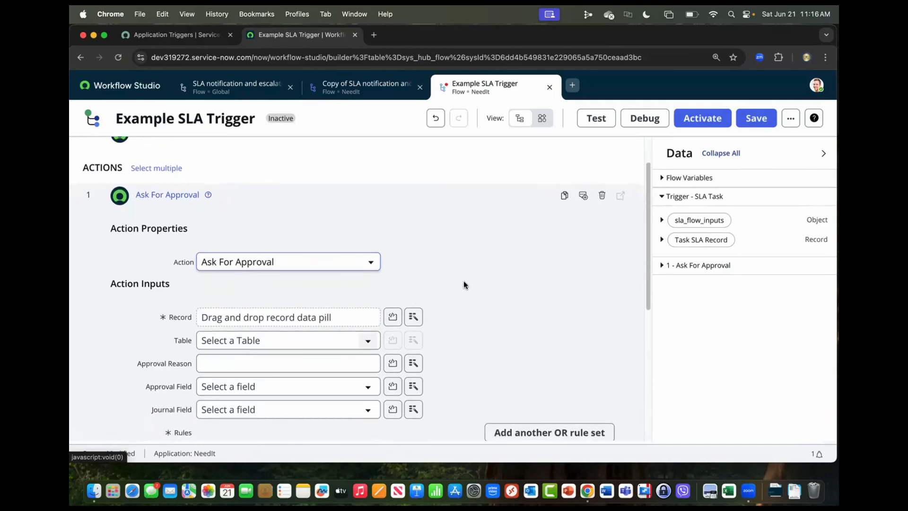
scroll(464, 285, down, 1)
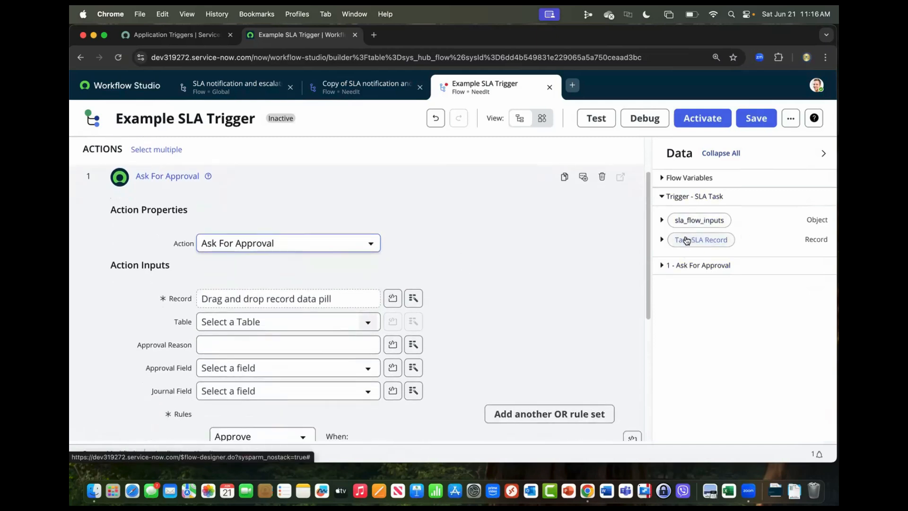
drag(686, 242, 308, 305)
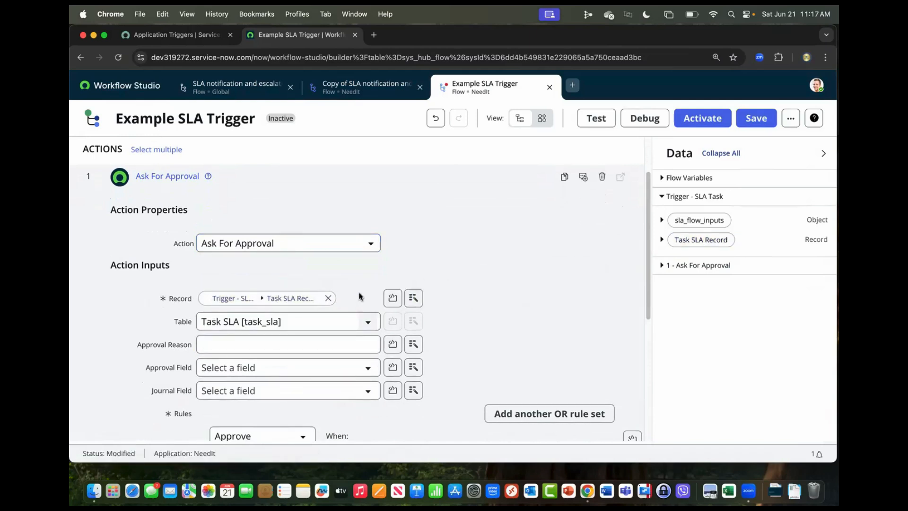
scroll(357, 289, down, 2)
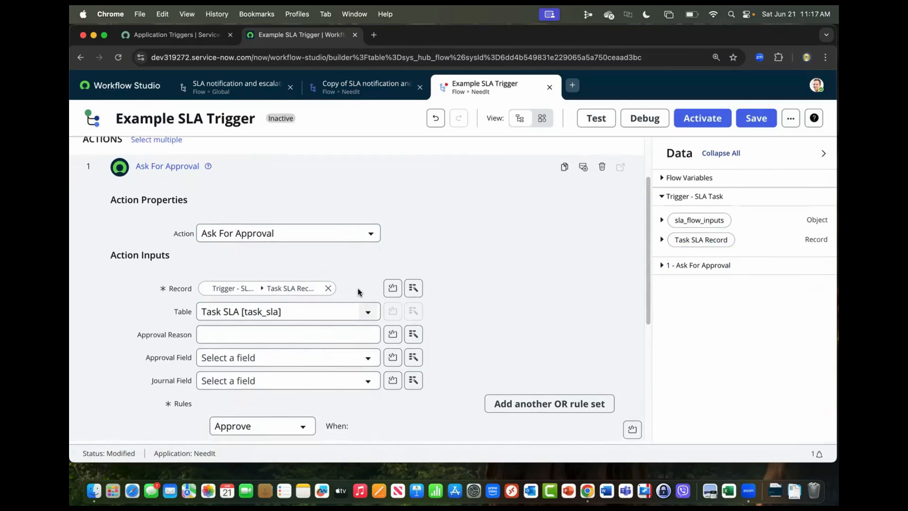
scroll(364, 352, down, 2)
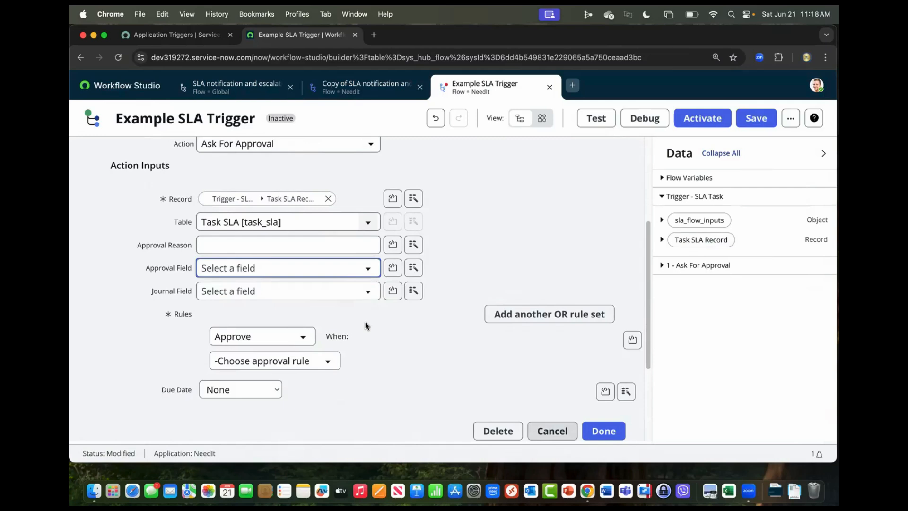
scroll(365, 321, up, 5)
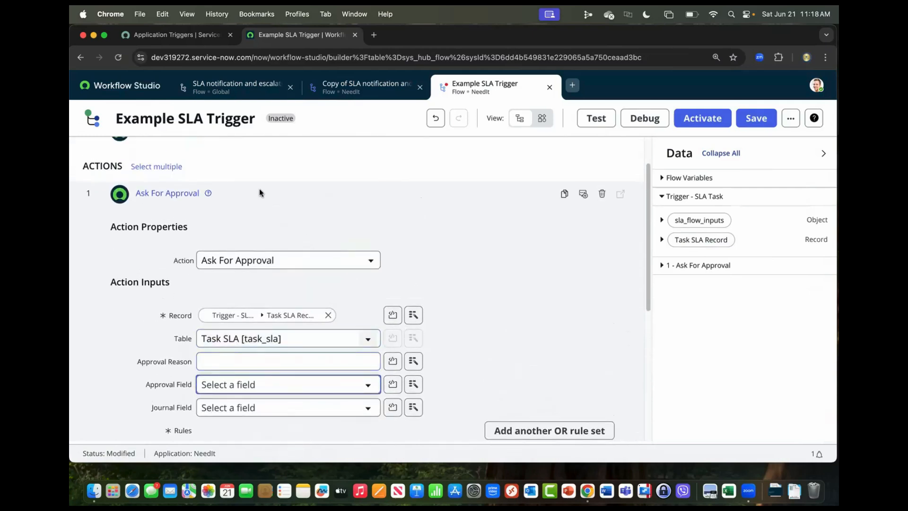
Open the ServiceNow instance in a new browser tab and find the SLA Definitions list by filtering the navigator for "service level".
click(245, 61)
key(super+c)
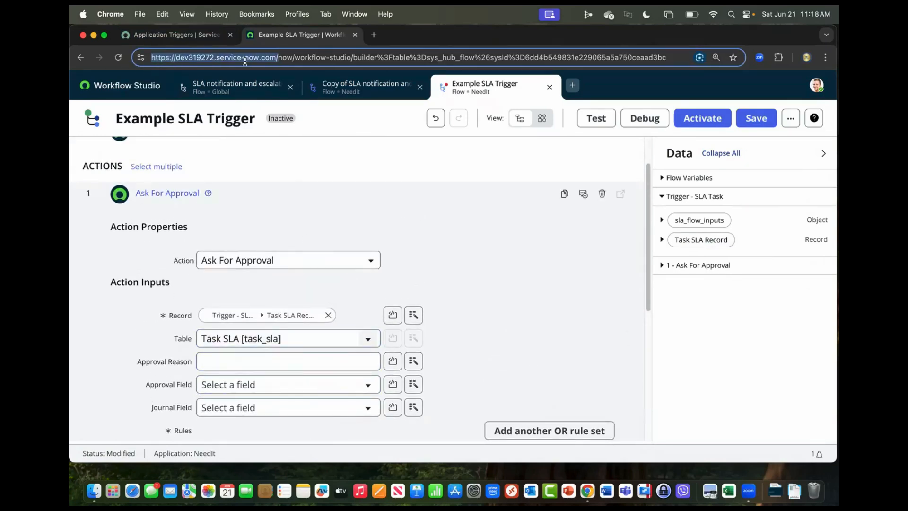
click(373, 34)
key(super+v)
key(Return)
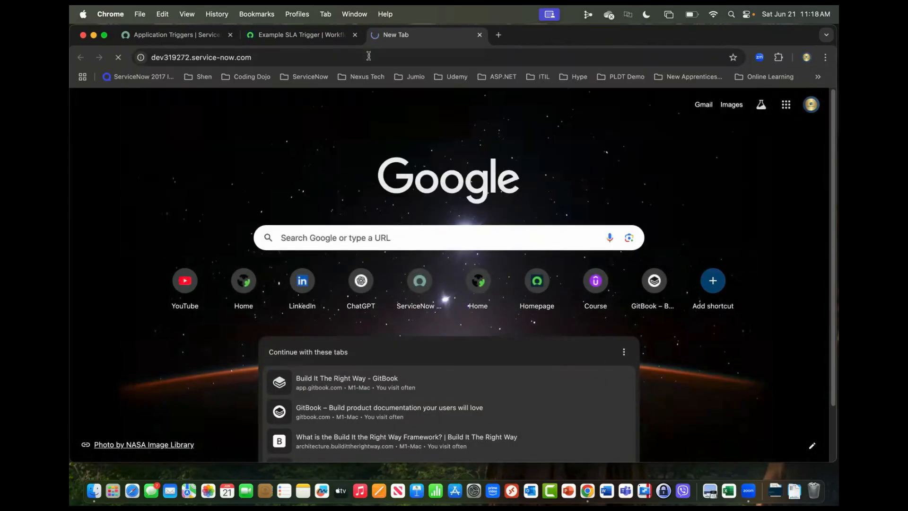
click(151, 116)
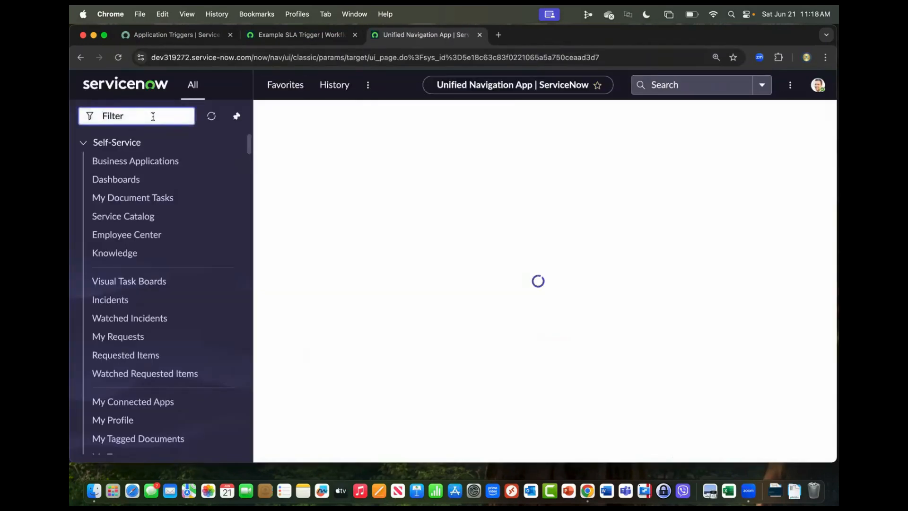
text(service level)
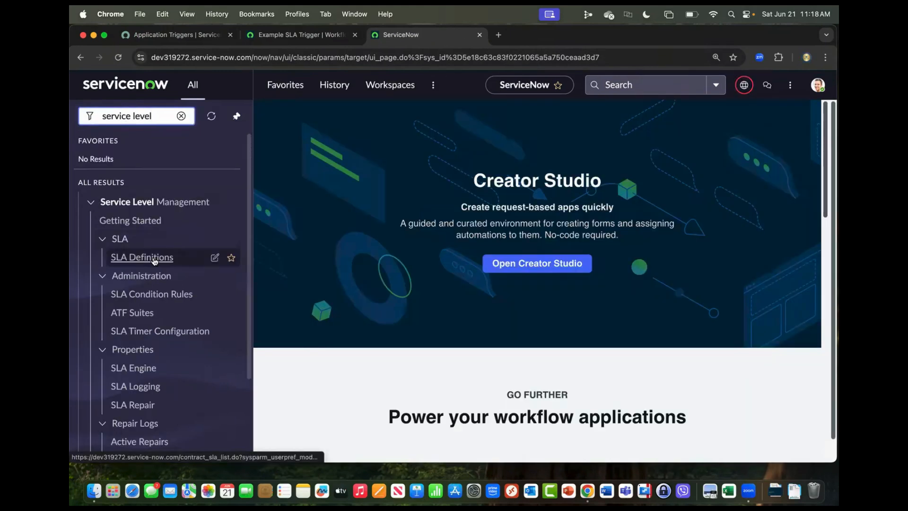
click(154, 258)
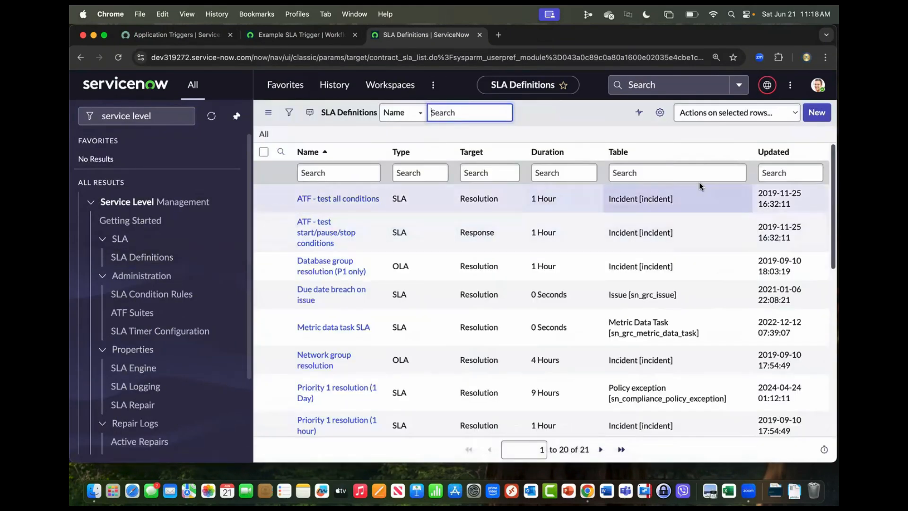
Start a new SLA definition record and look up the flows available for its Flow field using the "**" wildcard.
click(817, 116)
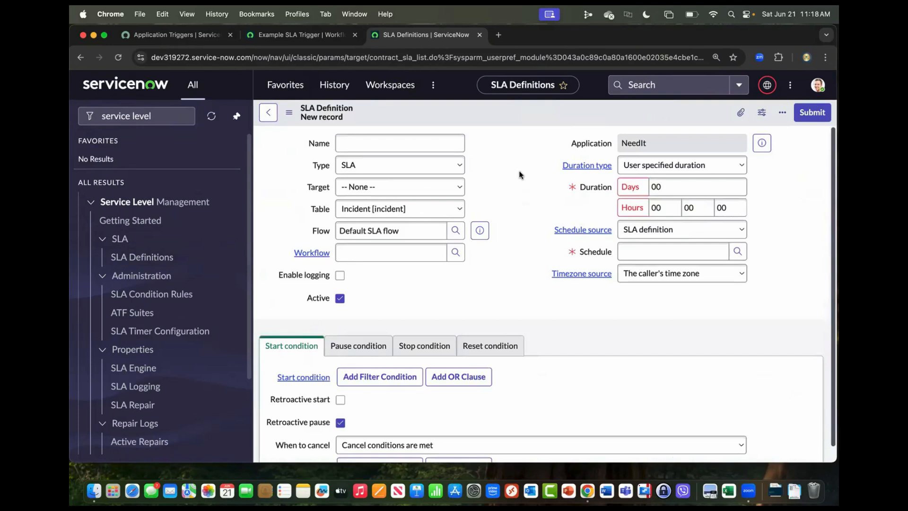
click(408, 232)
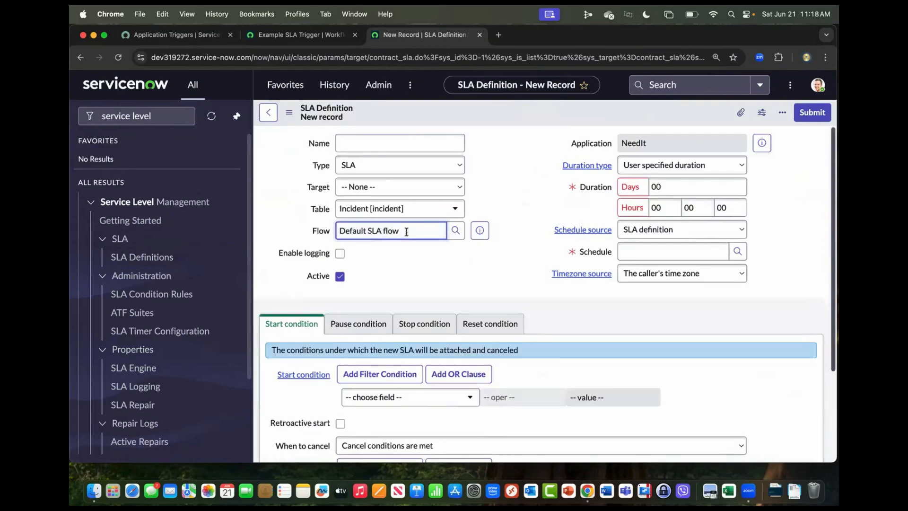
drag(407, 232, 321, 231)
text(**)
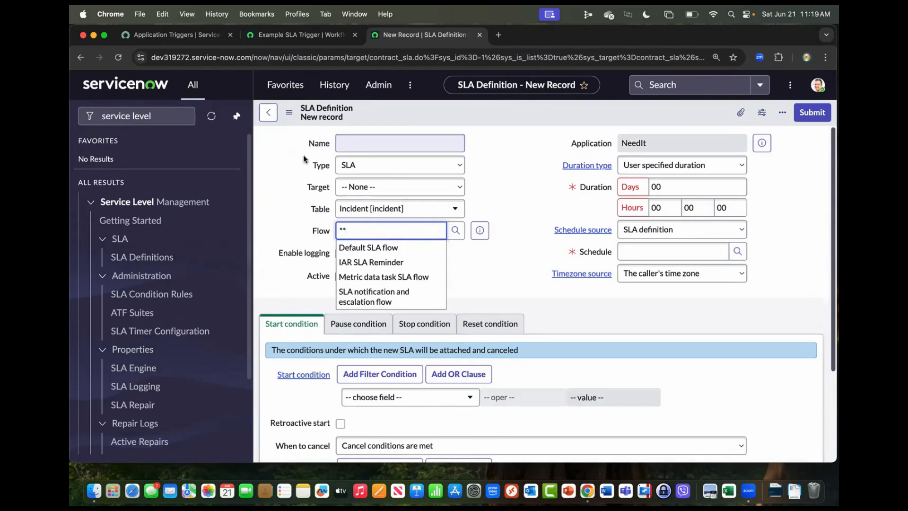
scroll(290, 258, down, 2)
scroll(290, 258, up, 1)
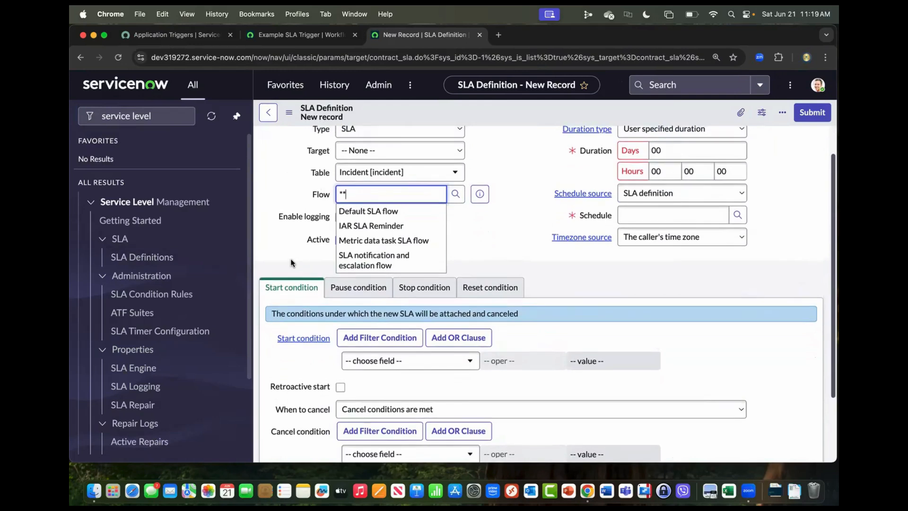
scroll(292, 261, up, 1)
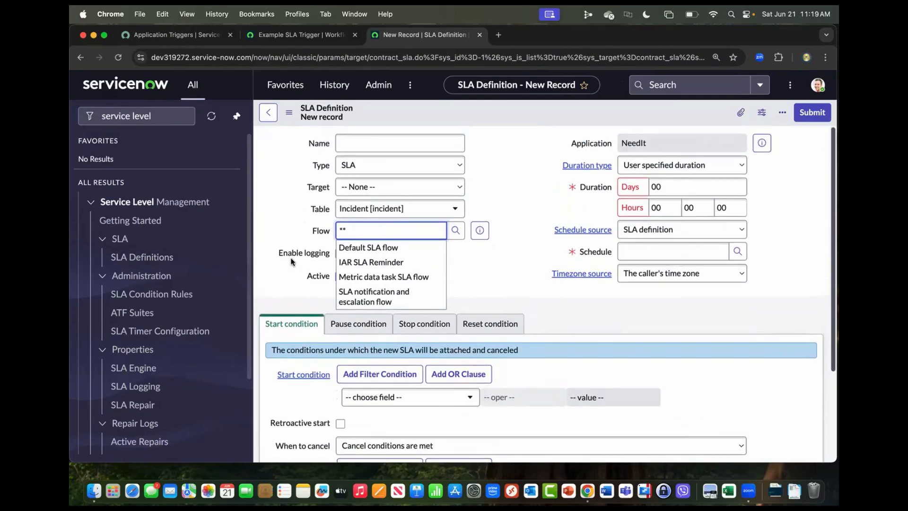
Return to the Application Triggers lesson and read about the Inbound Email and Service Catalog triggers.
click(178, 35)
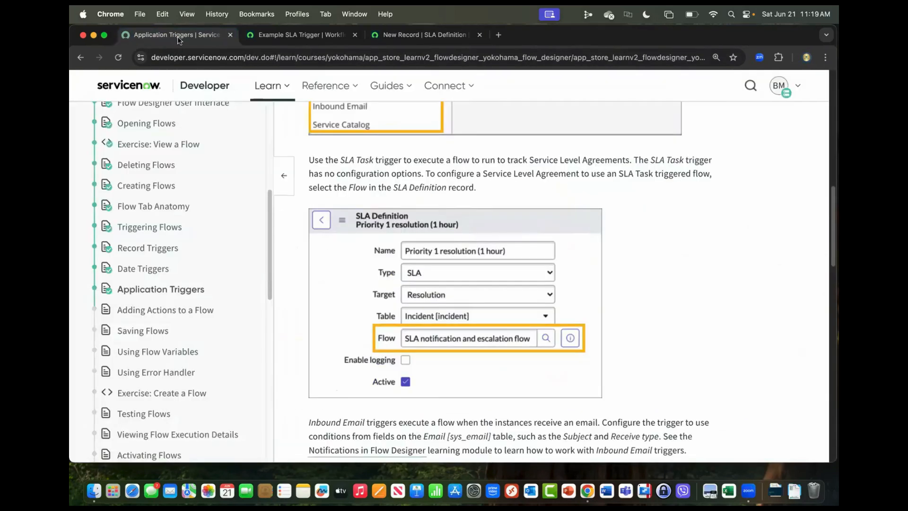
scroll(367, 236, down, 5)
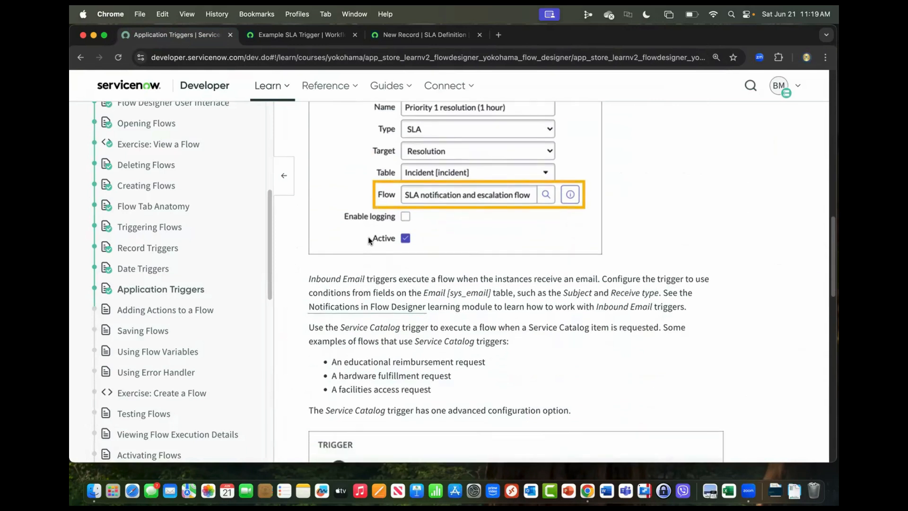
scroll(369, 237, down, 1)
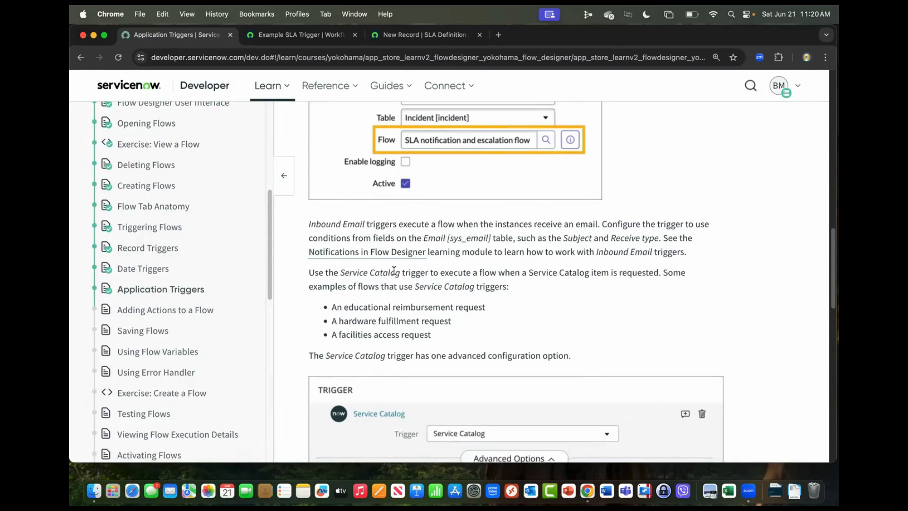
scroll(394, 271, down, 1)
scroll(394, 270, down, 5)
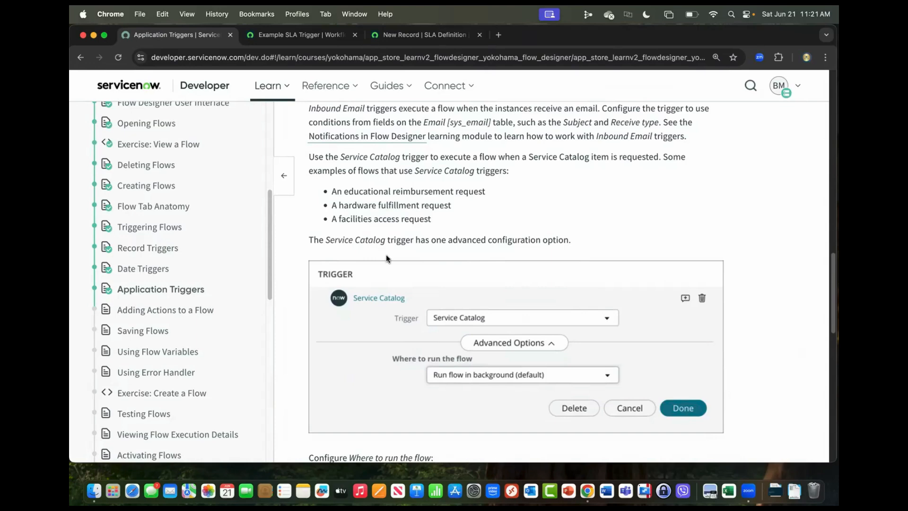
Switch to the ServiceNow instance, filter the navigator for "request" and look through the matching modules.
click(281, 39)
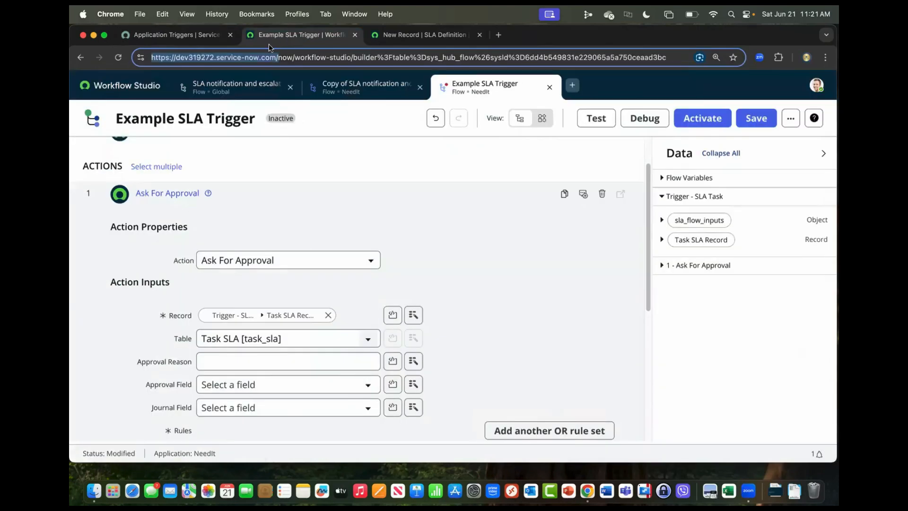
click(410, 37)
click(164, 116)
click(179, 116)
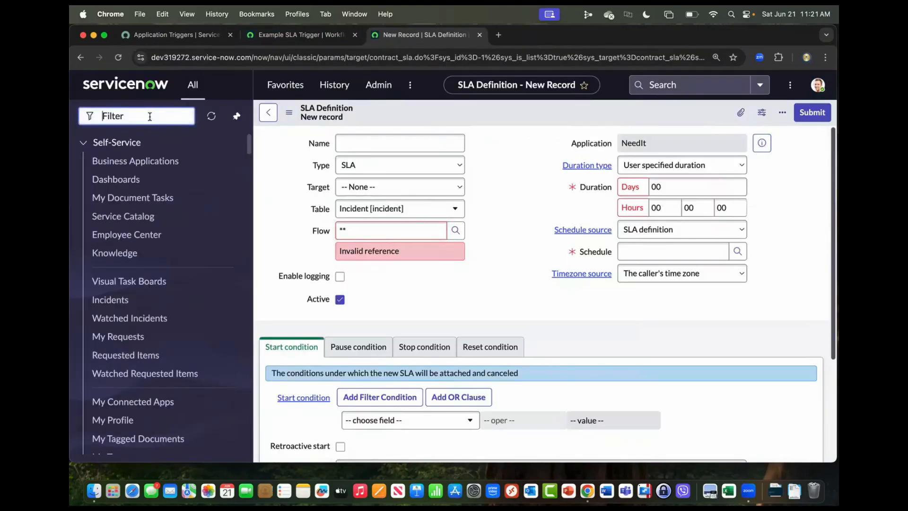
text(request ma)
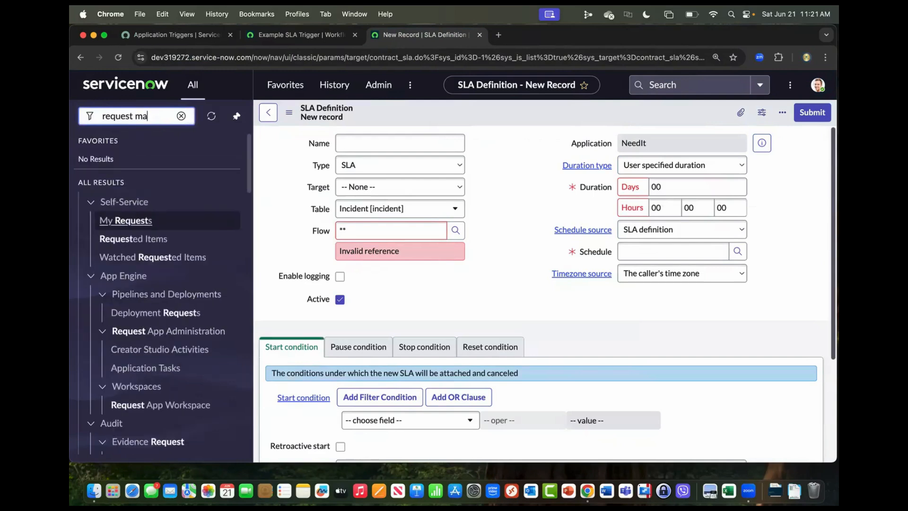
key(BackSpace)
key(BackSpace)
key(BackSpace)
scroll(179, 258, down, 5)
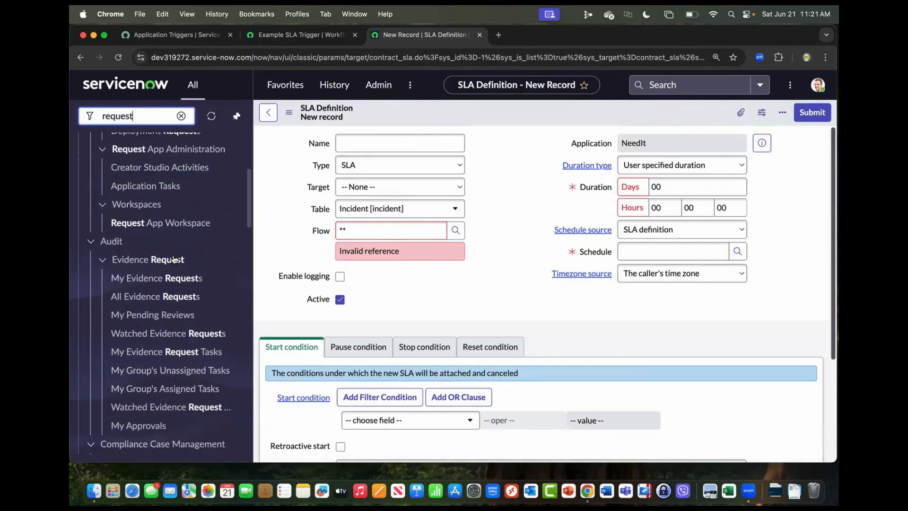
scroll(175, 258, down, 7)
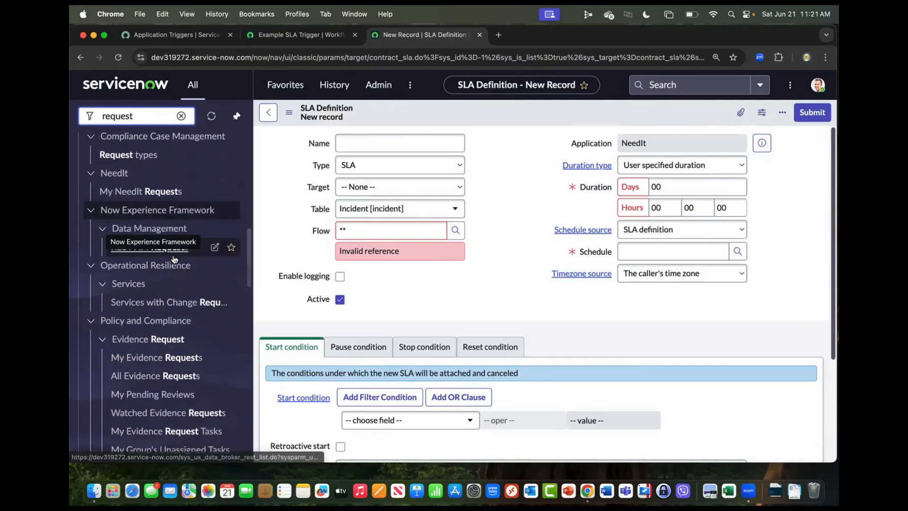
scroll(175, 258, down, 5)
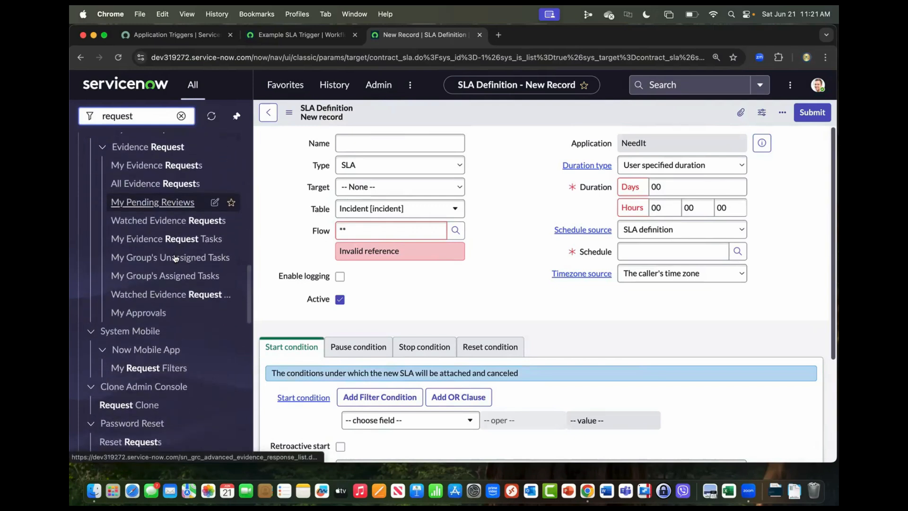
scroll(174, 256, down, 5)
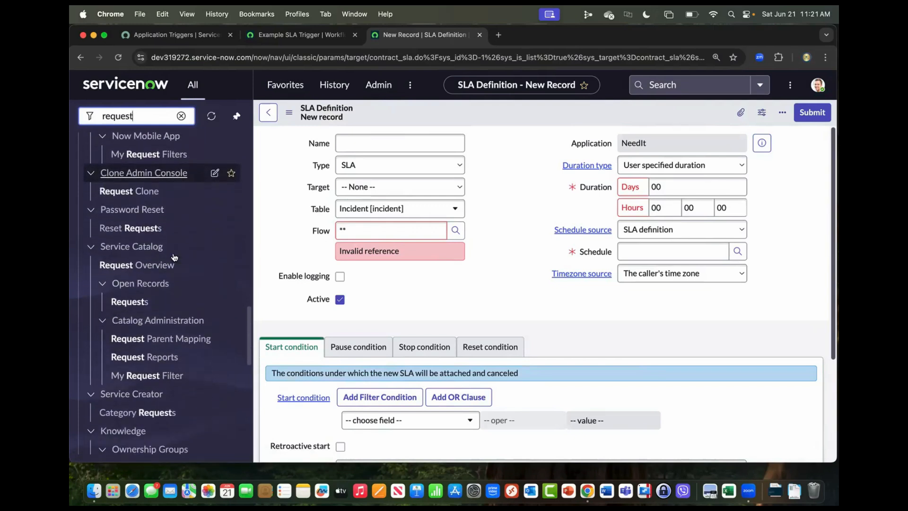
Filter the navigator for "service catalog" and open Maintain Items under Catalog Definitions.
double_click(155, 117)
text(servic)
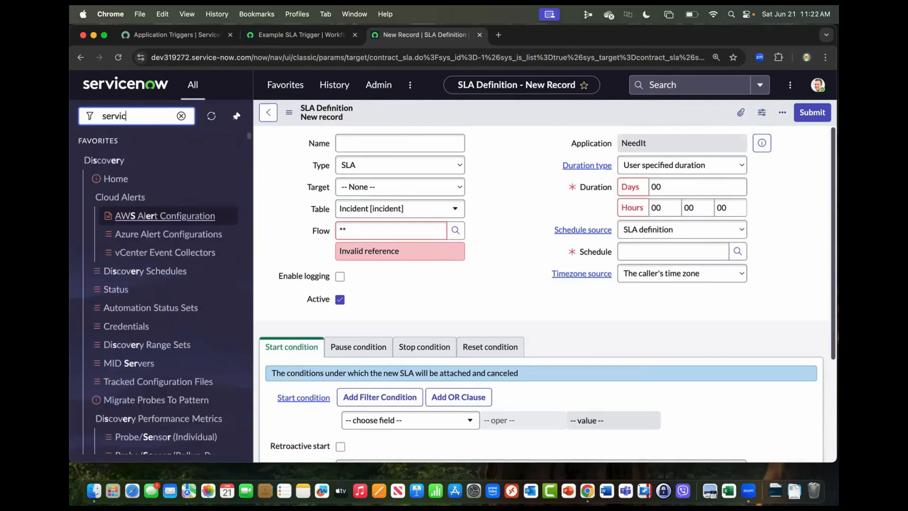
text(e catal)
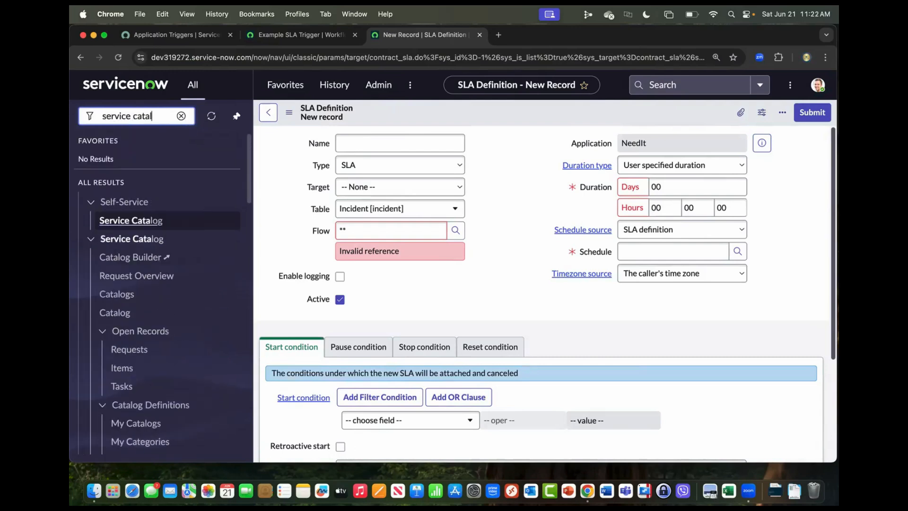
text(og)
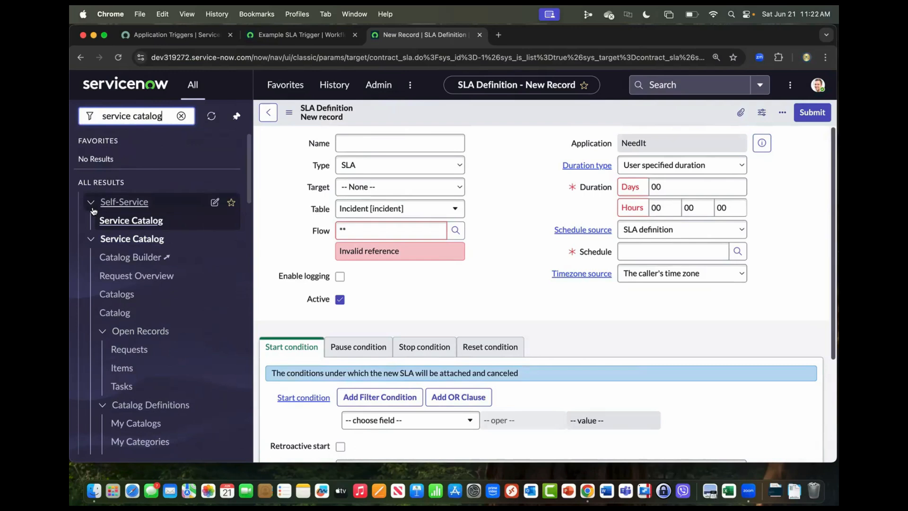
scroll(166, 297, down, 3)
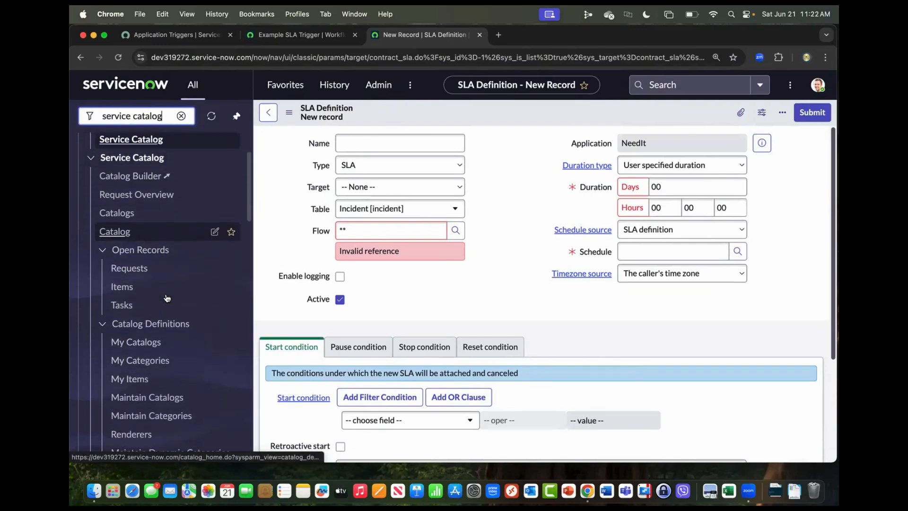
scroll(167, 297, down, 3)
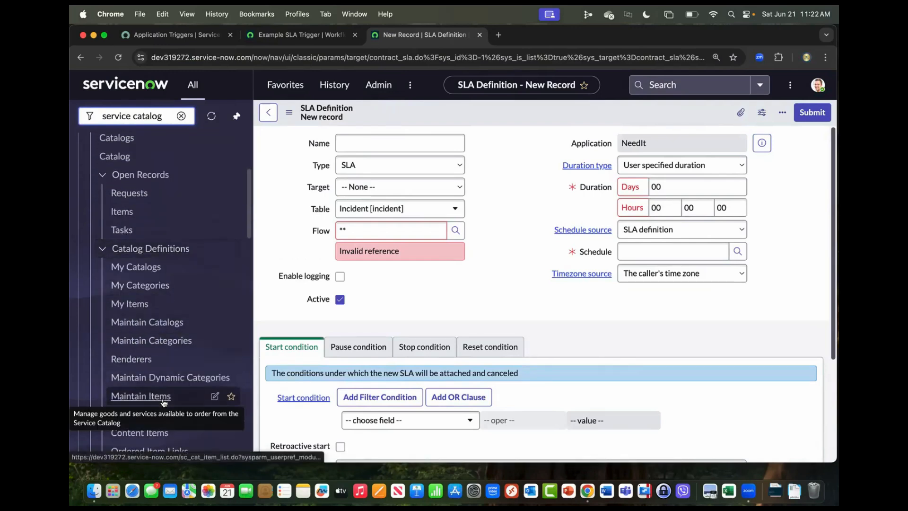
click(164, 401)
click(536, 316)
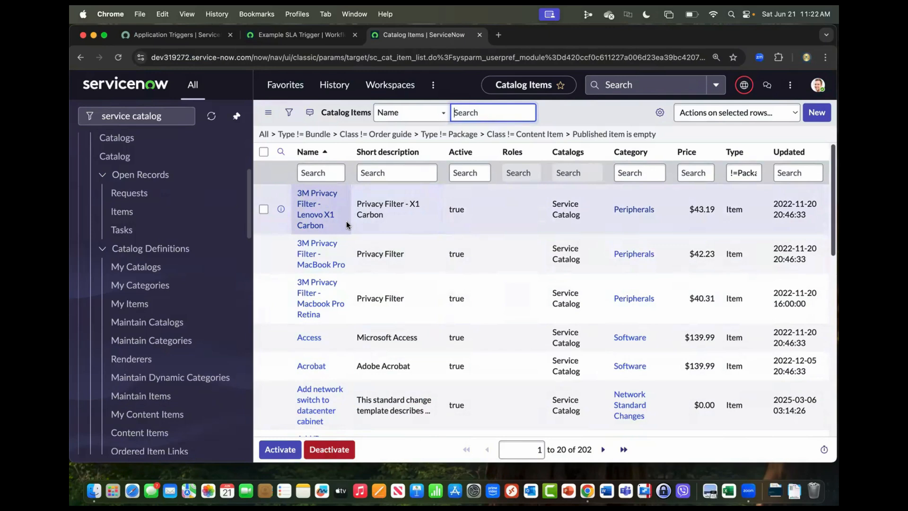
Filter the catalog items by the name "*laptop" and open the Development Laptop (PC) record.
scroll(347, 221, down, 3)
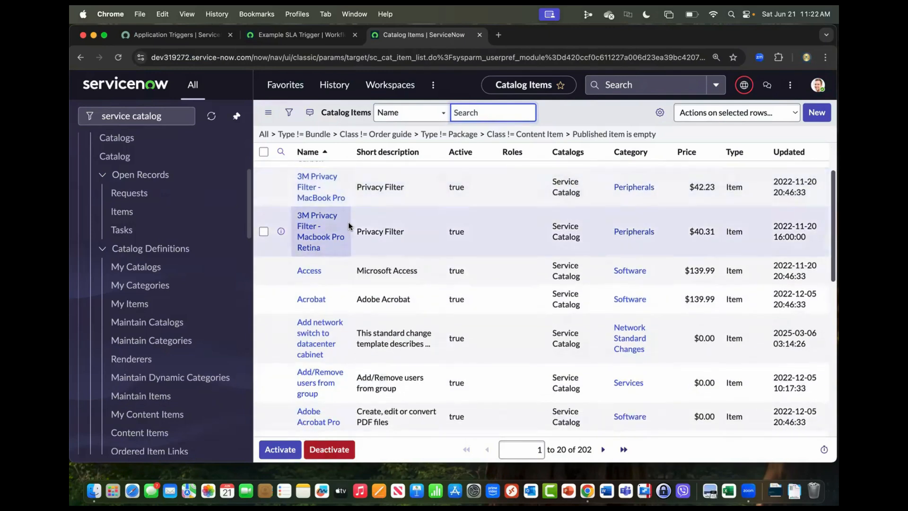
scroll(348, 222, up, 3)
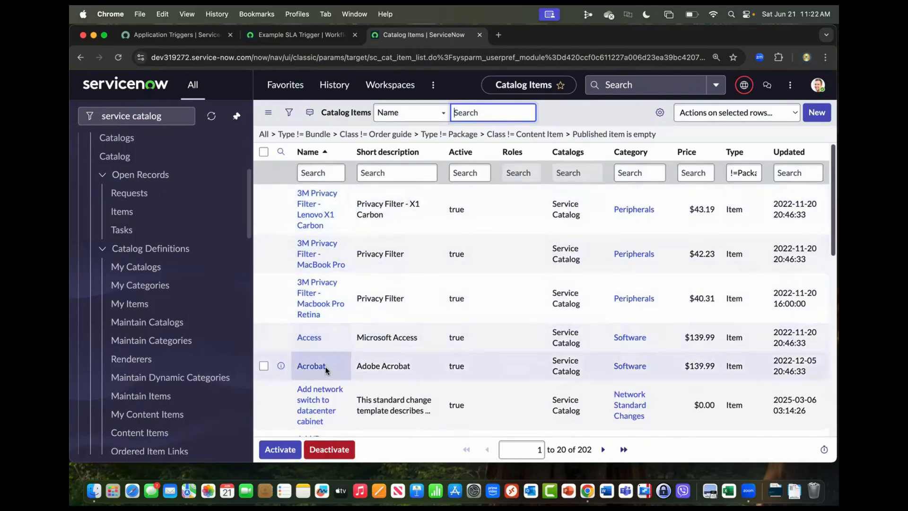
scroll(326, 359, down, 1)
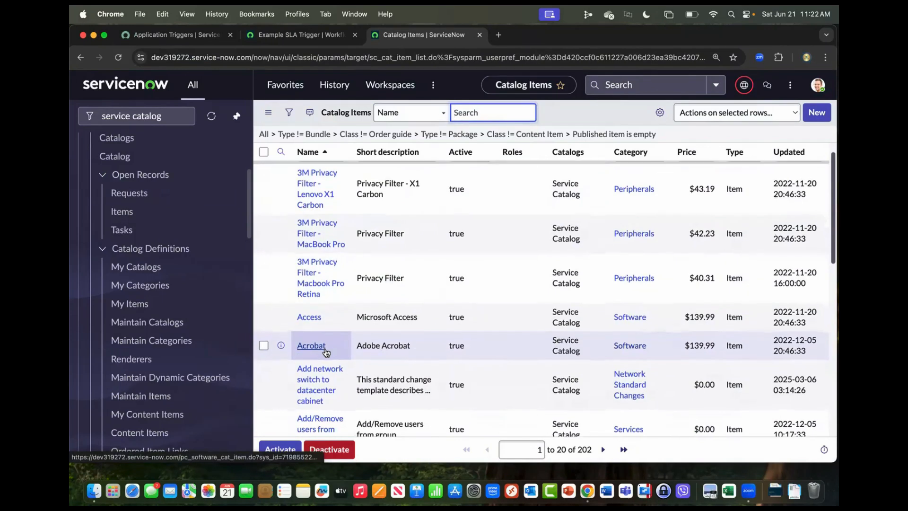
scroll(325, 362, down, 3)
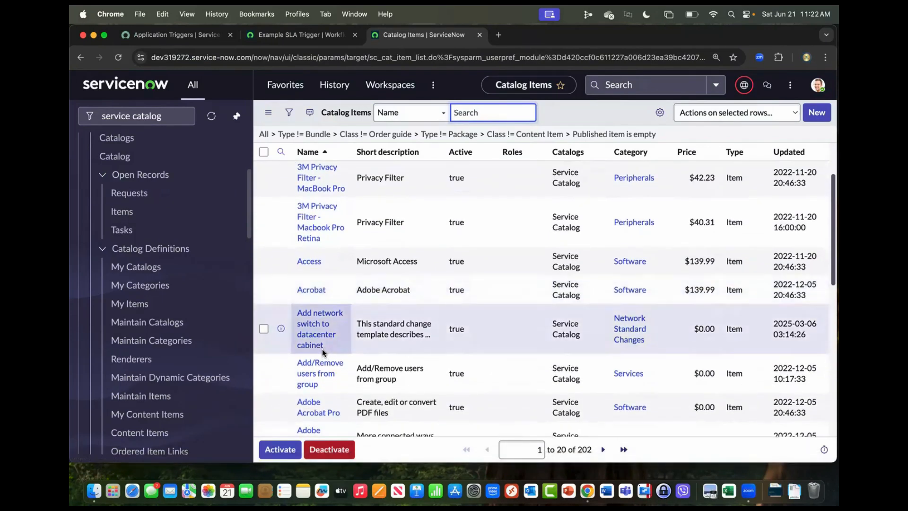
scroll(324, 345, up, 4)
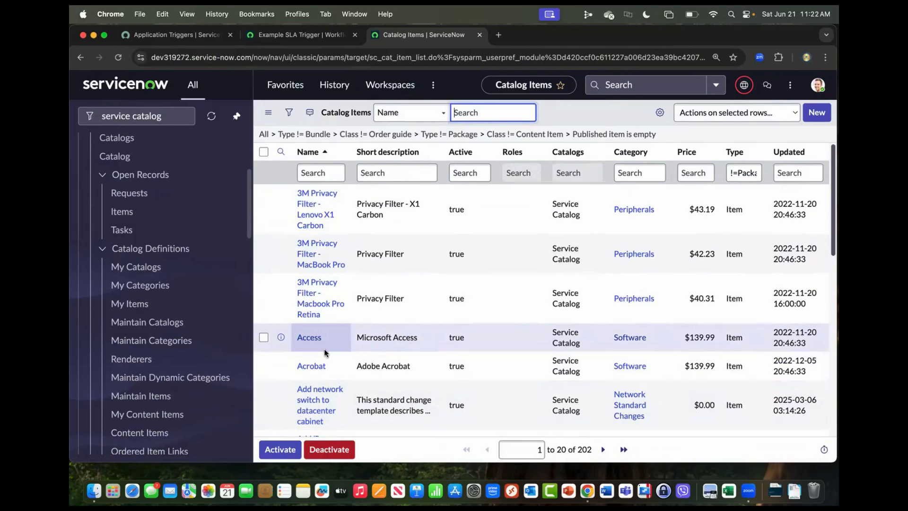
click(320, 172)
text(*laptop)
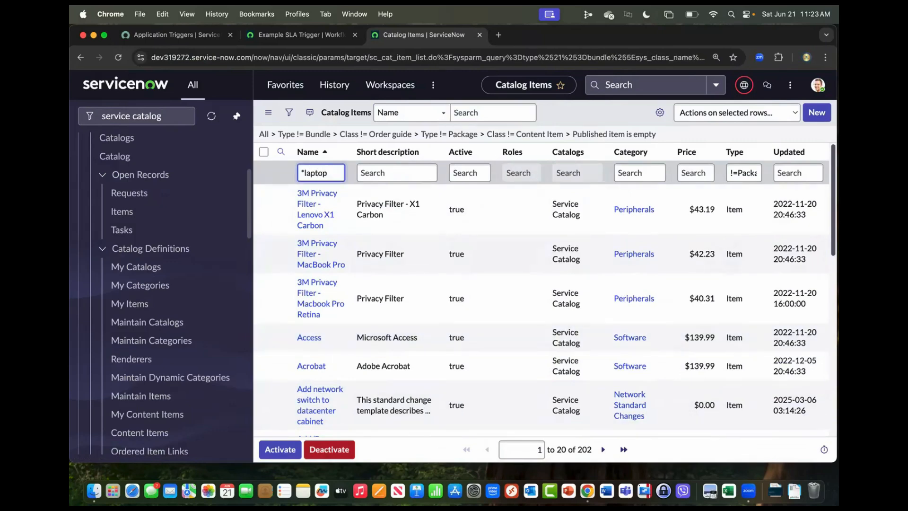
key(Return)
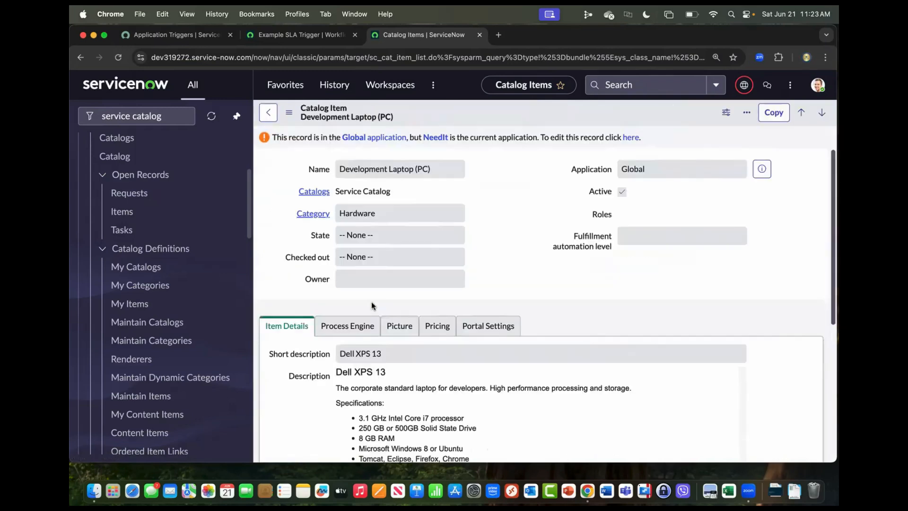
Show the laptop item's Process Engine settings and enable editing of the record in the Global application.
scroll(371, 305, down, 2)
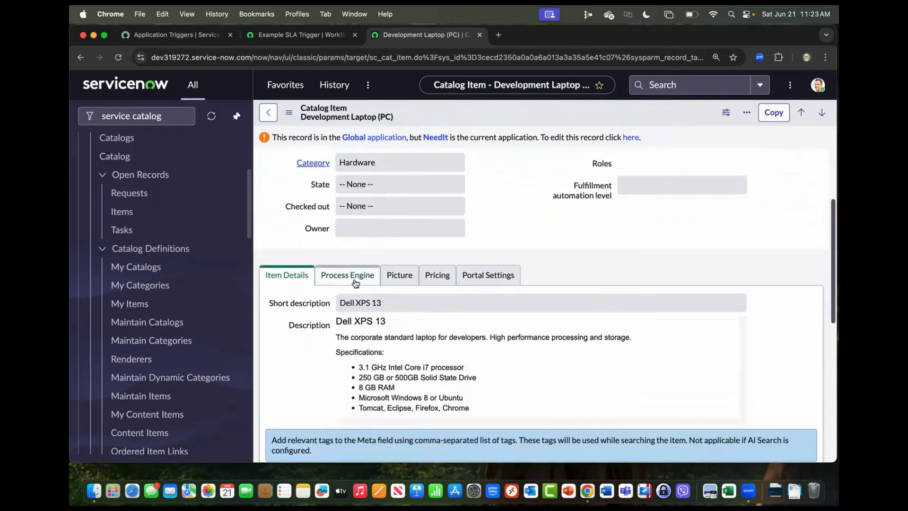
click(352, 283)
scroll(323, 299, down, 1)
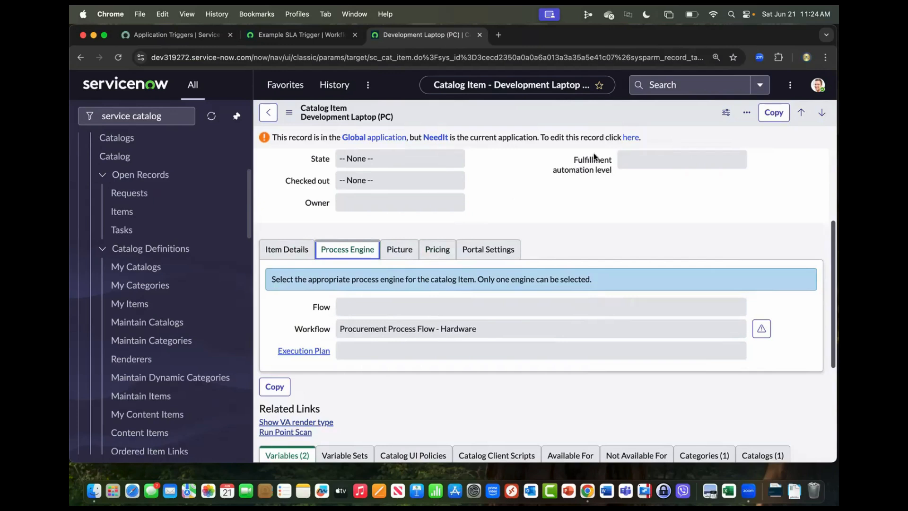
click(626, 138)
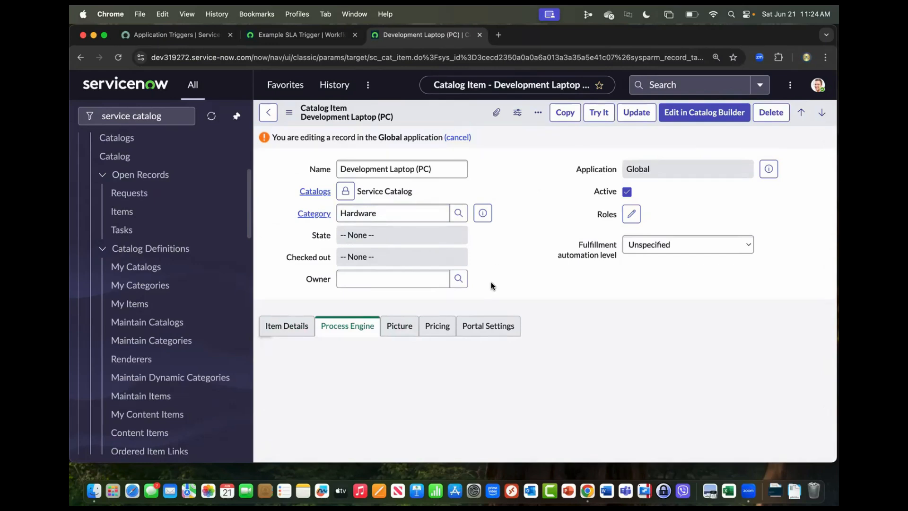
Look up the flows available for the laptop item's Flow field using the "**" wildcard.
scroll(501, 277, down, 4)
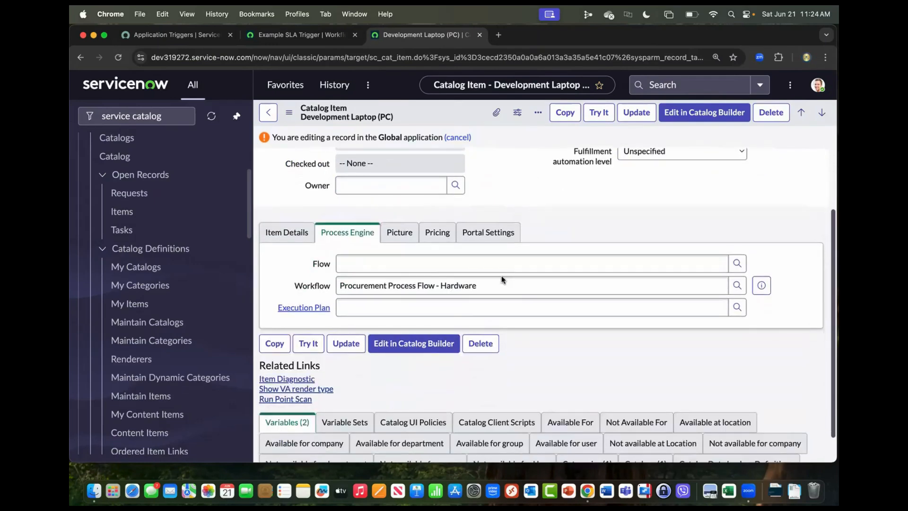
scroll(501, 279, down, 1)
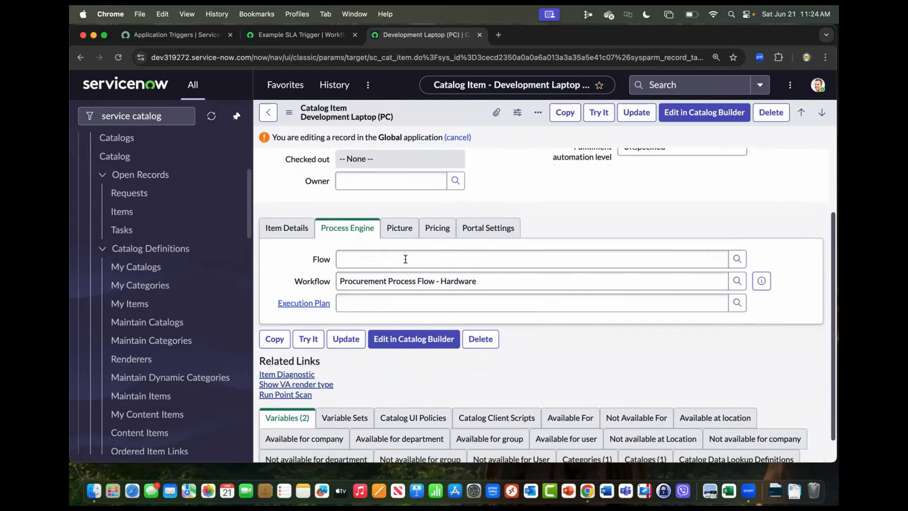
scroll(406, 259, down, 5)
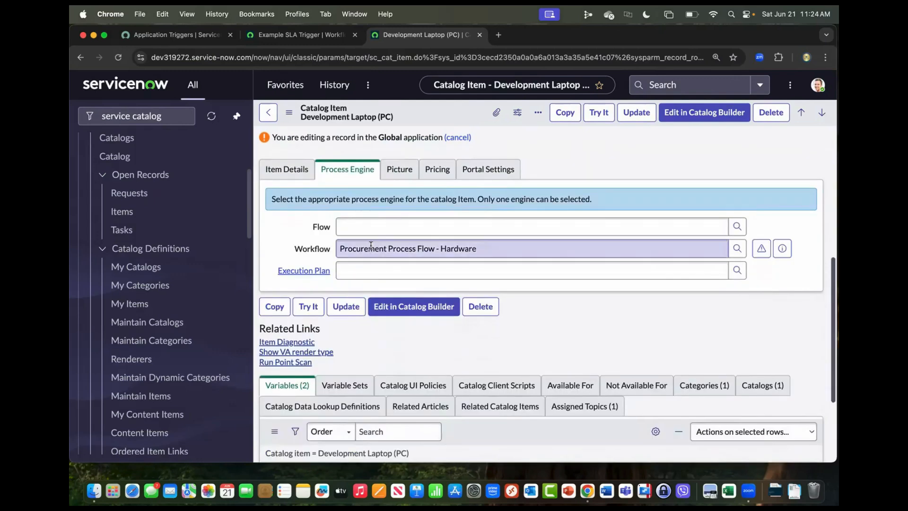
click(374, 227)
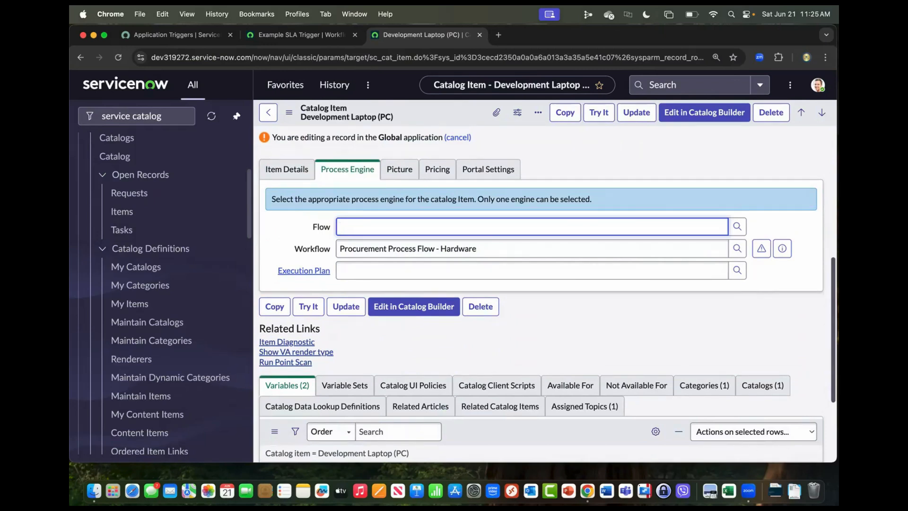
text(**)
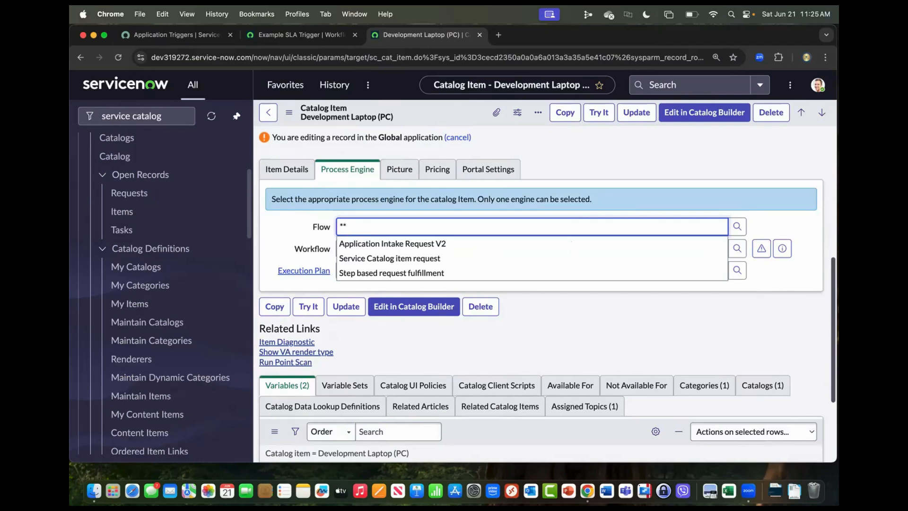
Switch to Workflow Studio, go to its homepage and open the Label column's filter in the Playbooks list.
click(299, 33)
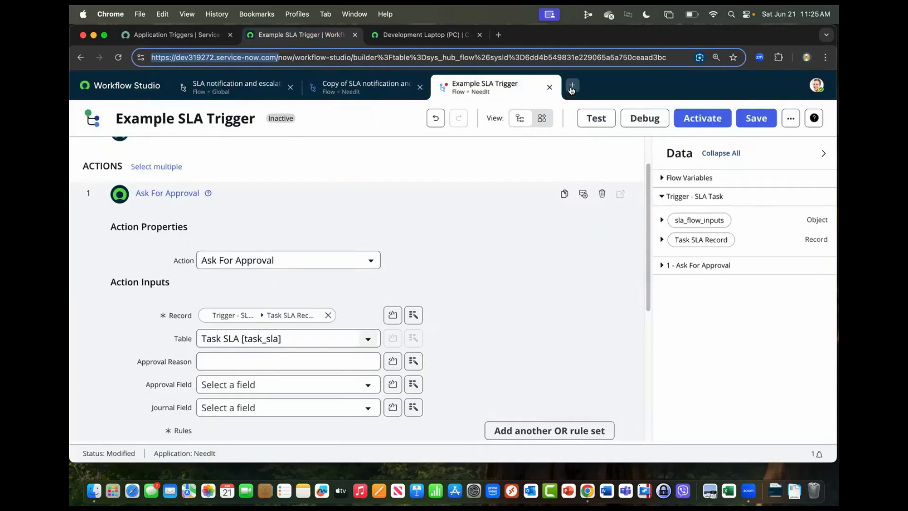
click(572, 86)
click(574, 104)
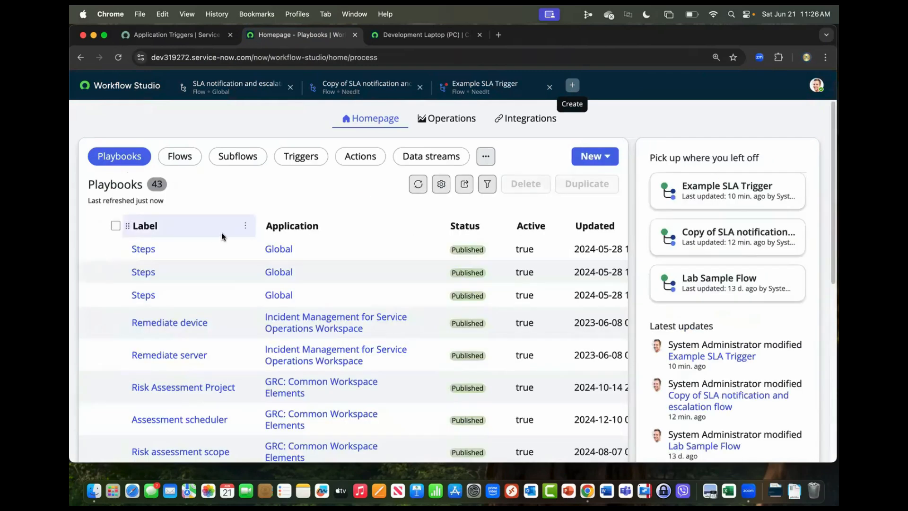
click(245, 226)
Return to the Development Laptop (PC) item and search its Flow field for "service".
drag(349, 227, 312, 223)
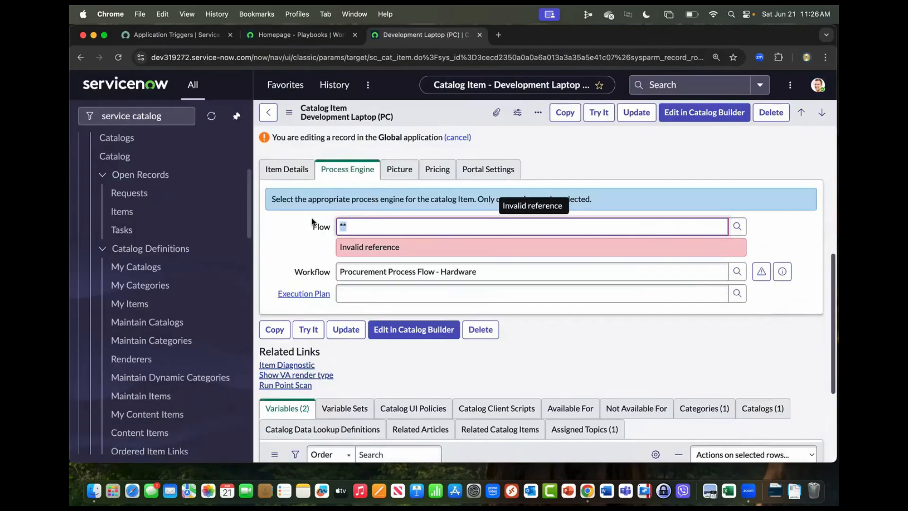
text(service)
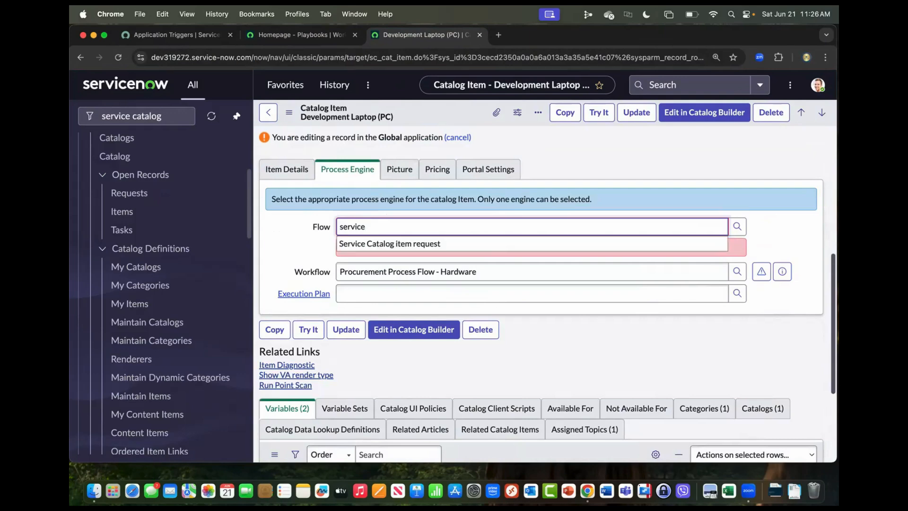
Switch to Workflow Studio and filter the Playbooks list to labels containing "service catalog".
click(268, 40)
click(168, 344)
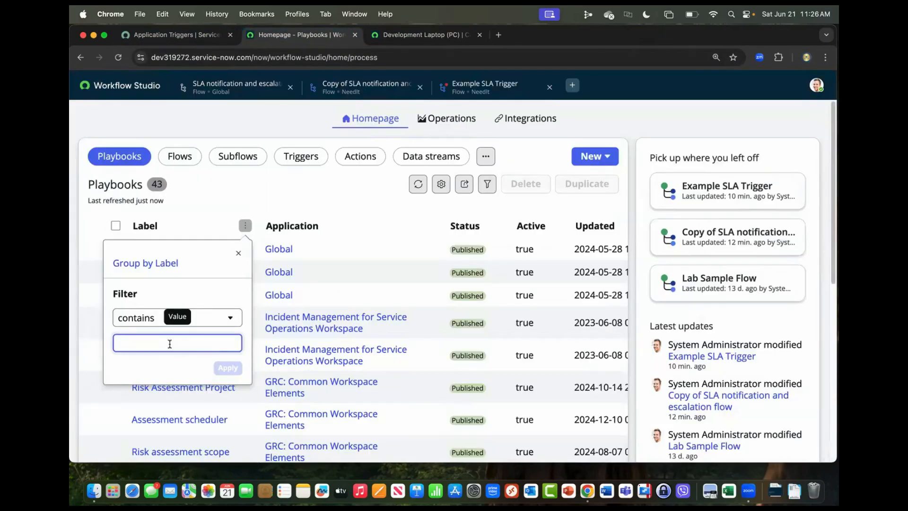
text(service )
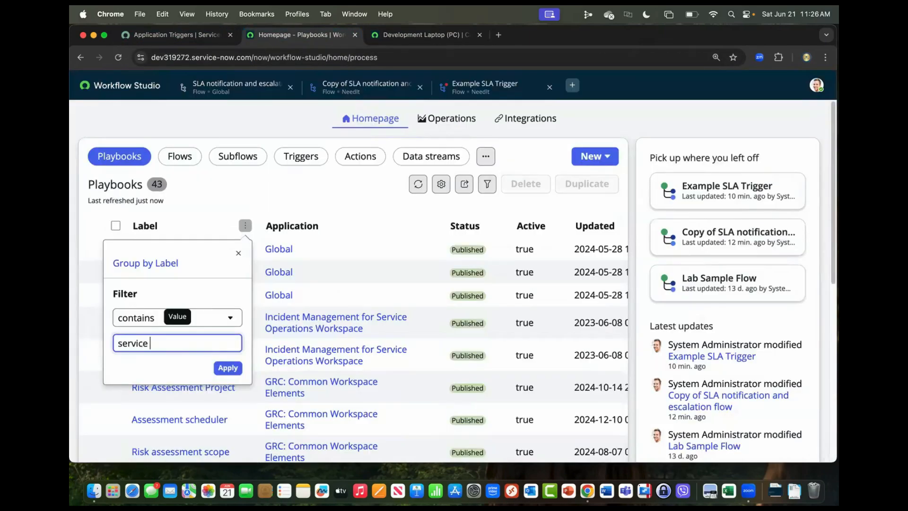
text(catalog)
key(Return)
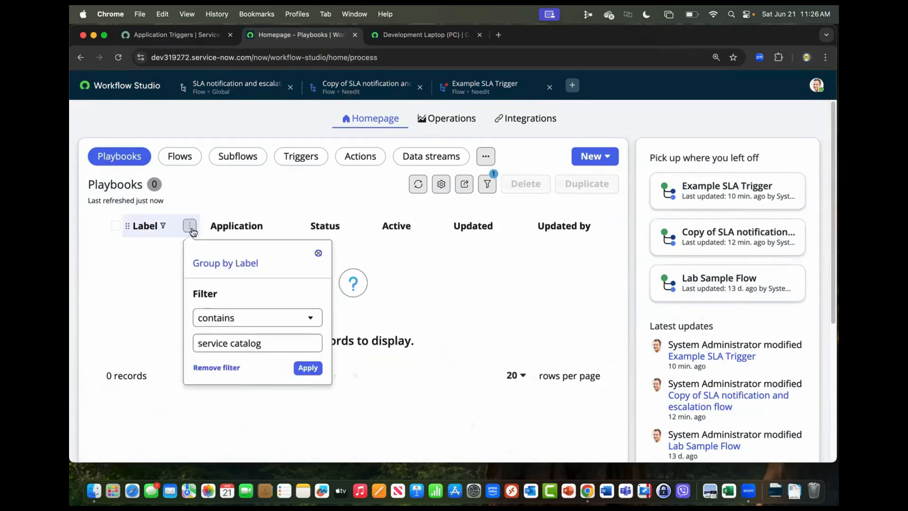
Broaden the Playbooks list's Label filter to entries containing "service".
click(275, 345)
key(alt+BackSpace)
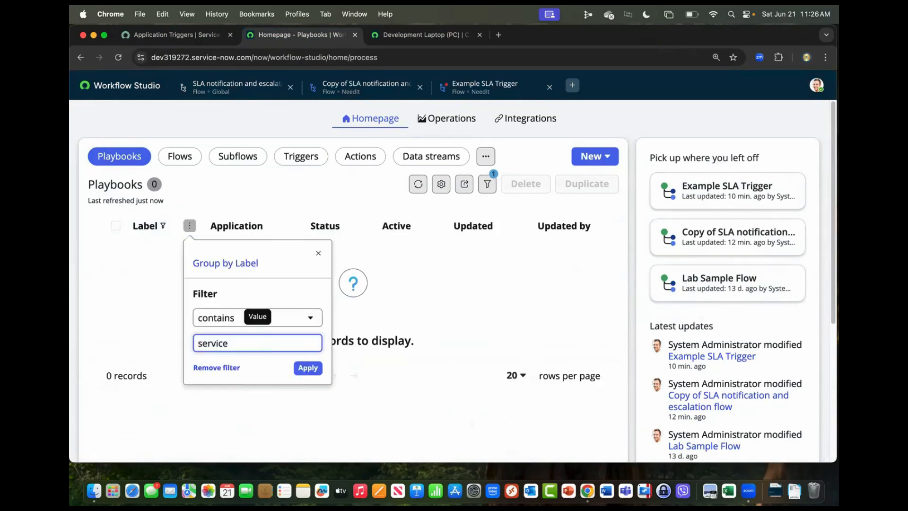
click(304, 368)
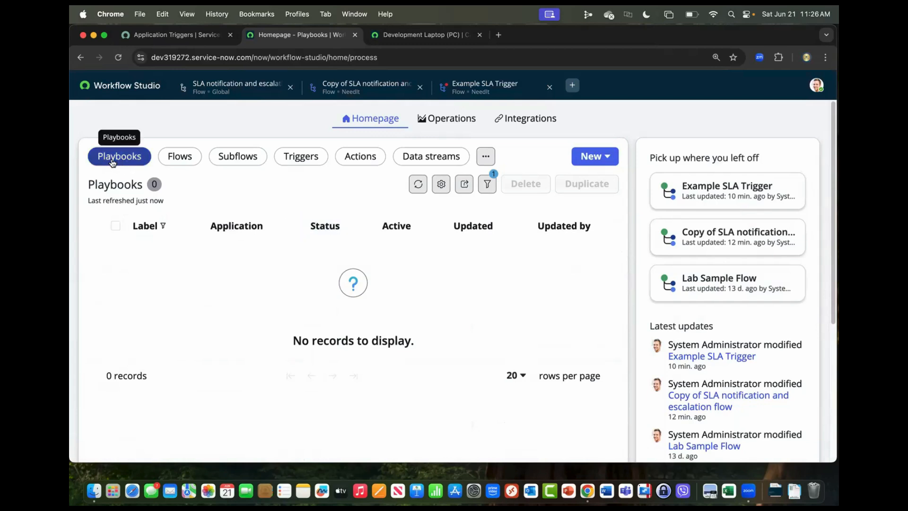
Filter the Flows list to names containing "service c" and open the Service Catalog item request flow.
click(184, 156)
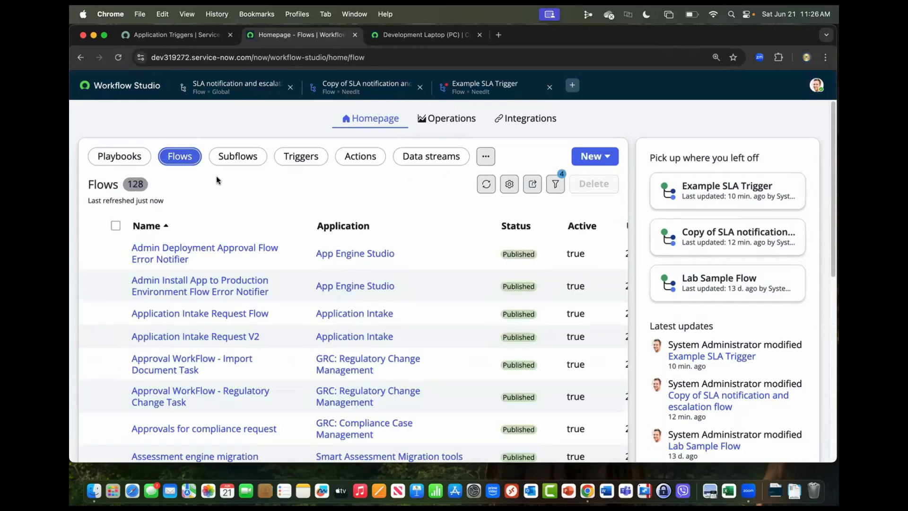
click(296, 226)
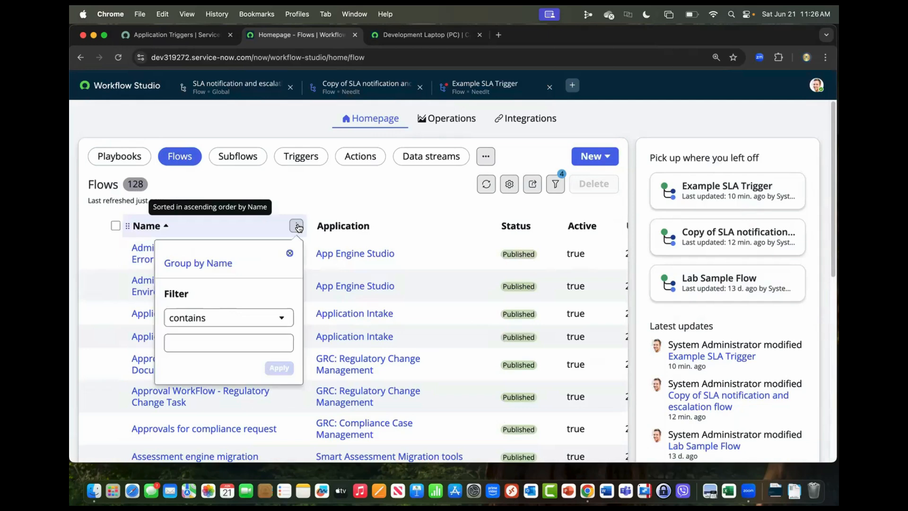
click(196, 340)
text(service c)
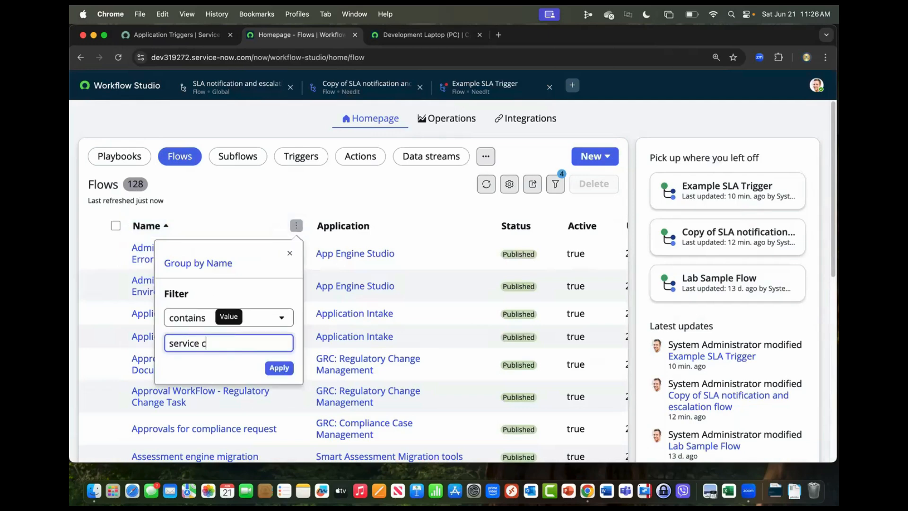
key(Return)
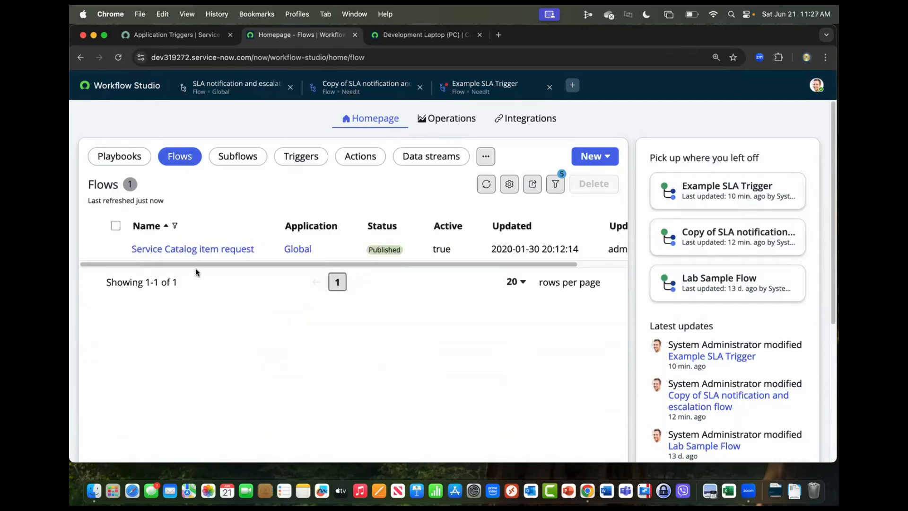
click(197, 250)
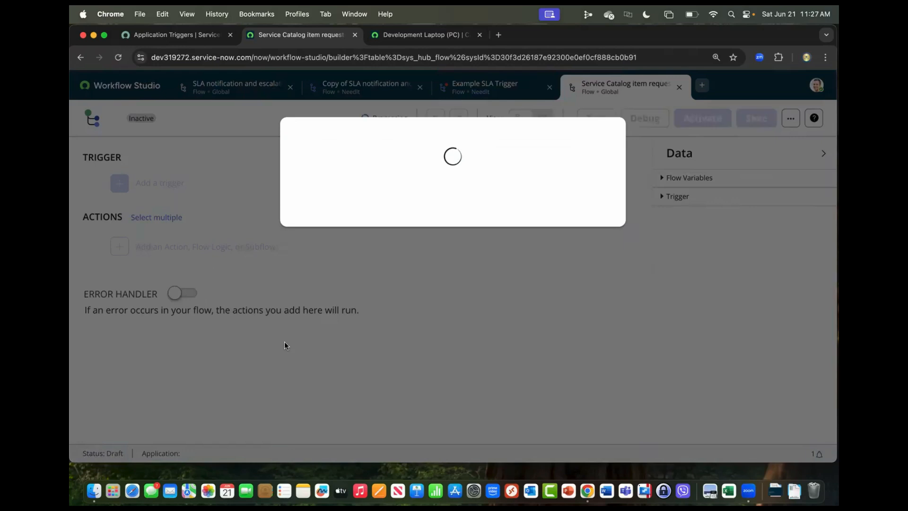
Copy the Service Catalog item request flow into the NeedIt application and look through the copy's actions.
scroll(319, 345, up, 10)
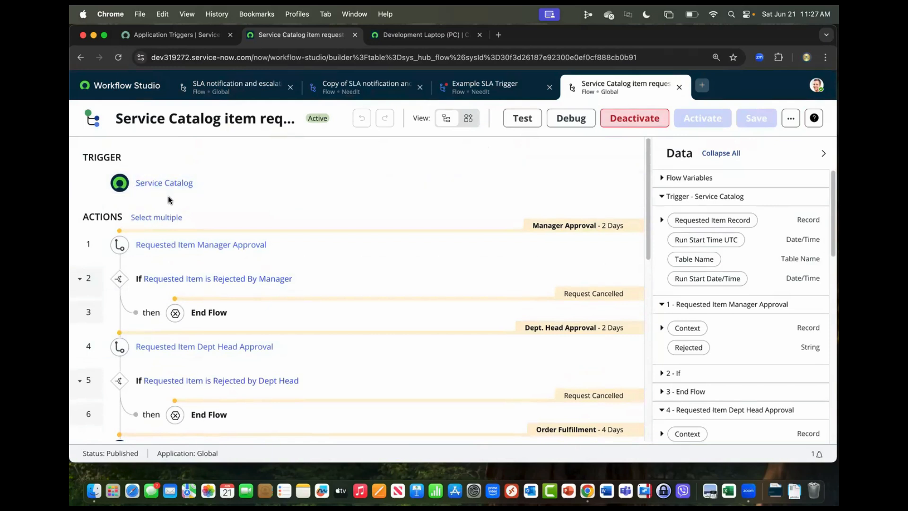
click(788, 121)
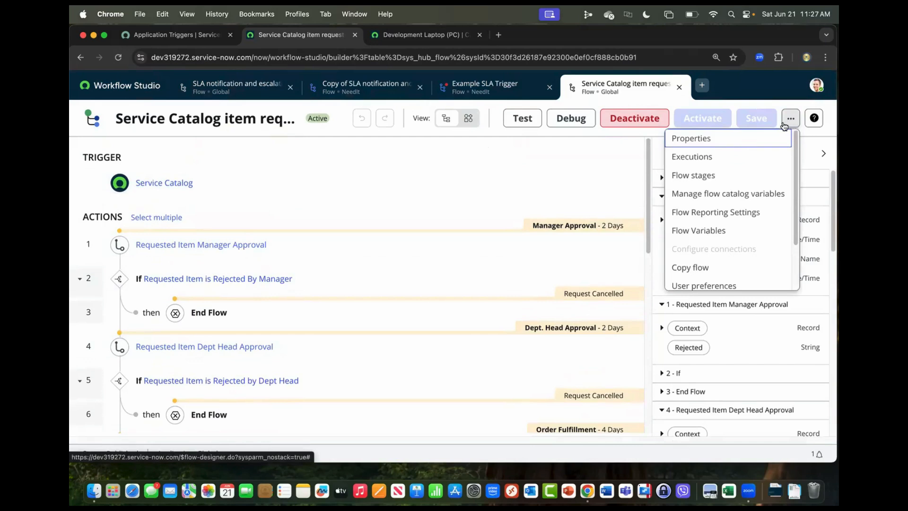
click(695, 276)
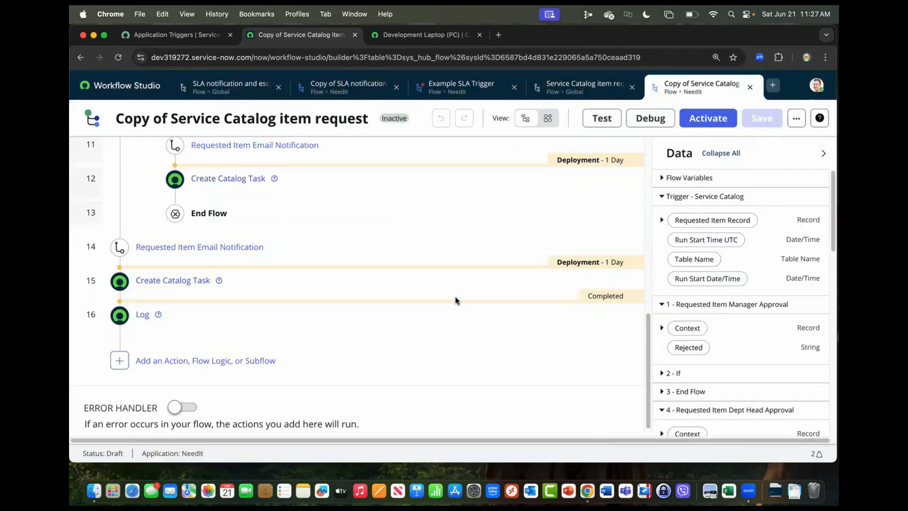
scroll(453, 300, up, 10)
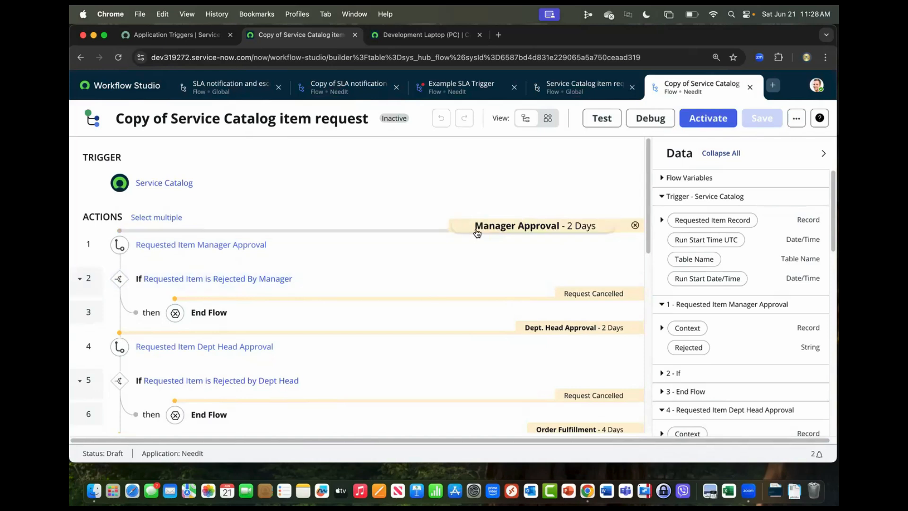
Create a new flow named "Sample Service Catalog" in the NeedIt application.
click(772, 88)
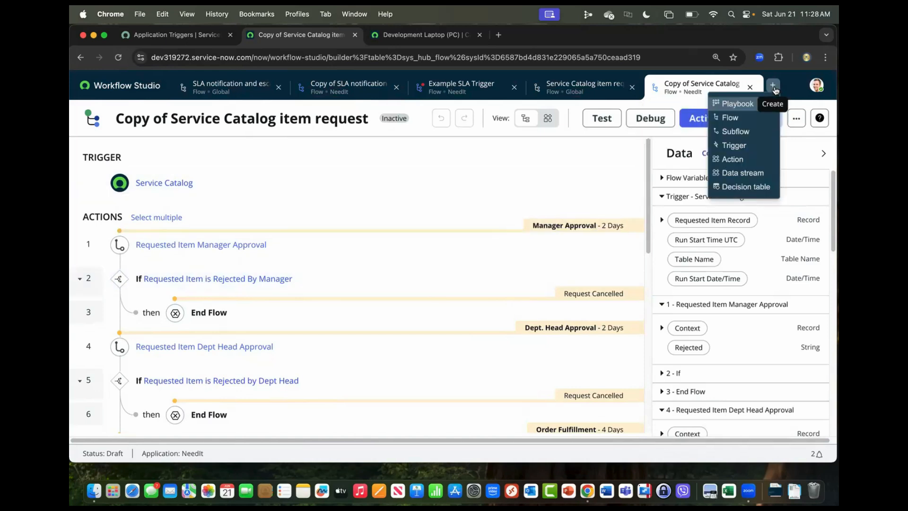
click(734, 124)
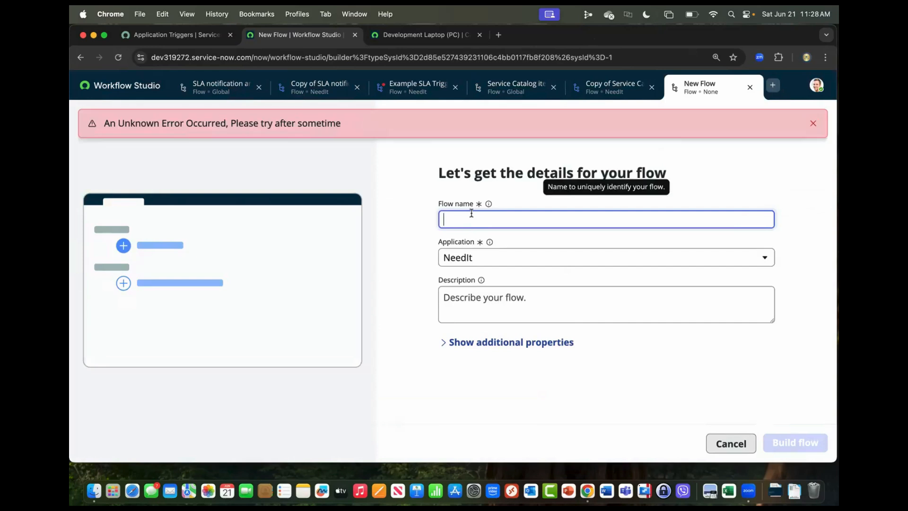
text(Sample Service Catalog)
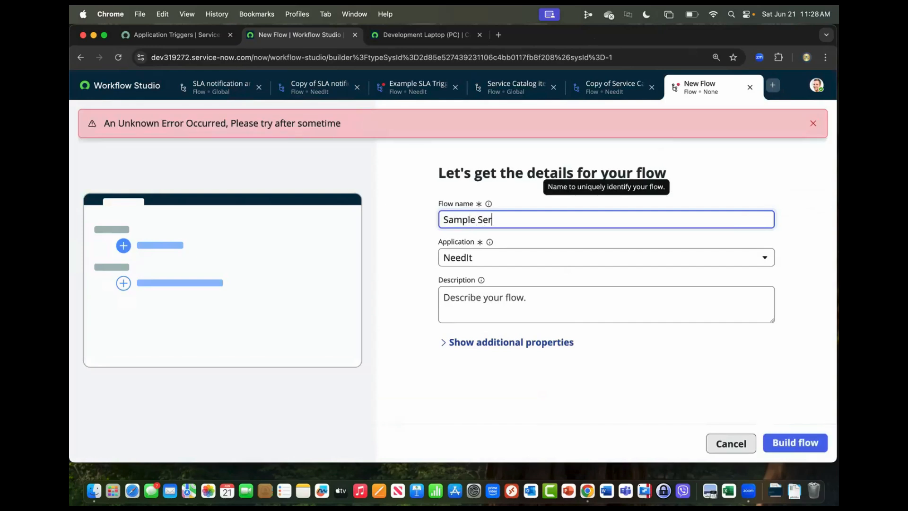
click(804, 442)
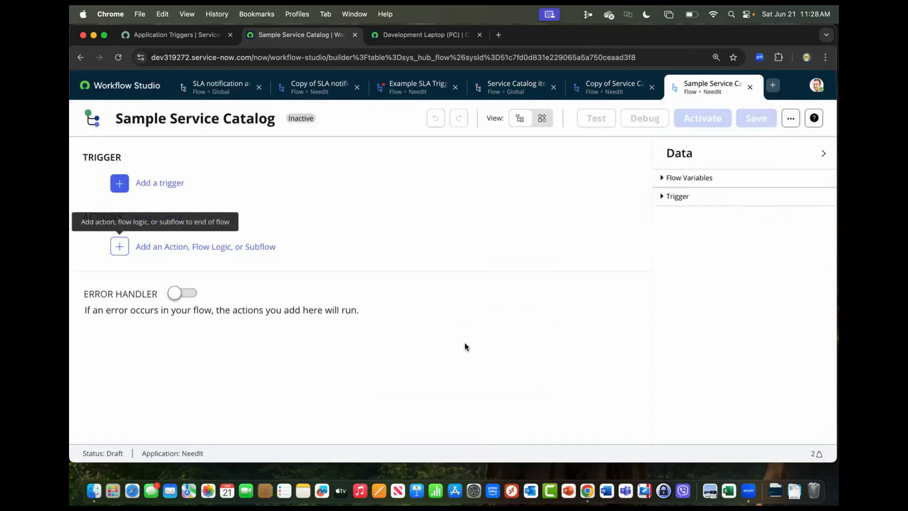
Add the Service Catalog application trigger to the Sample Service Catalog flow.
click(152, 184)
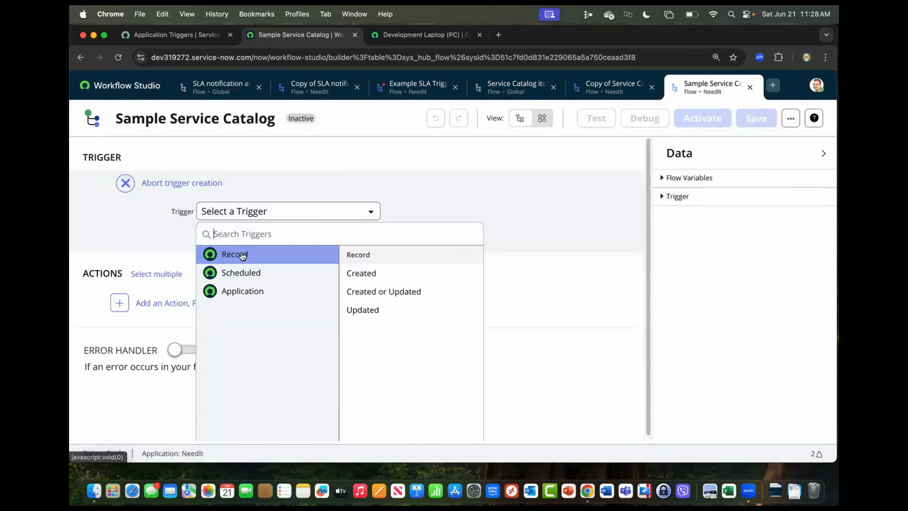
click(260, 296)
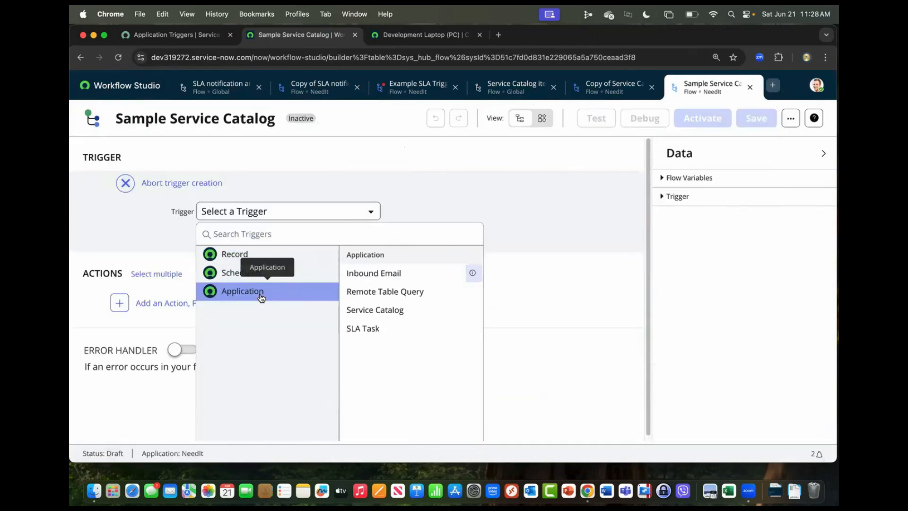
click(377, 310)
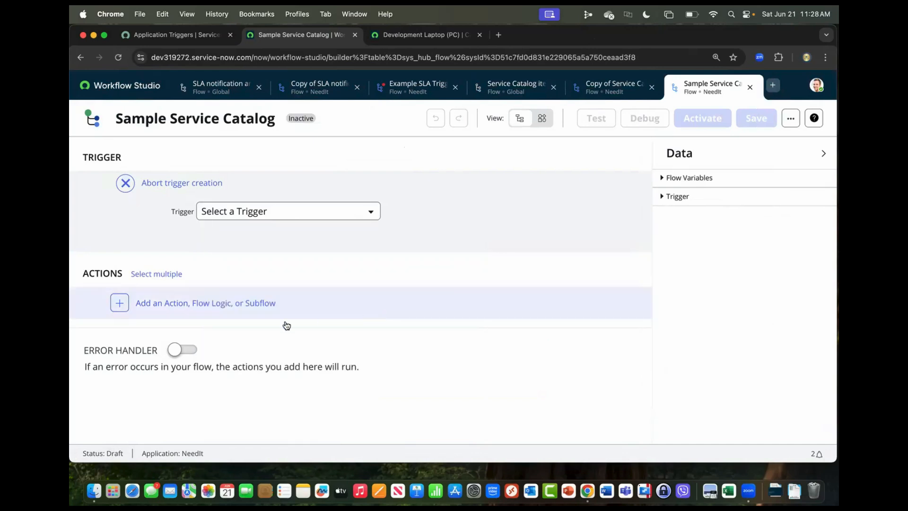
Expand the Service Catalog trigger's advanced options and examine the choices for where to run the flow.
click(387, 238)
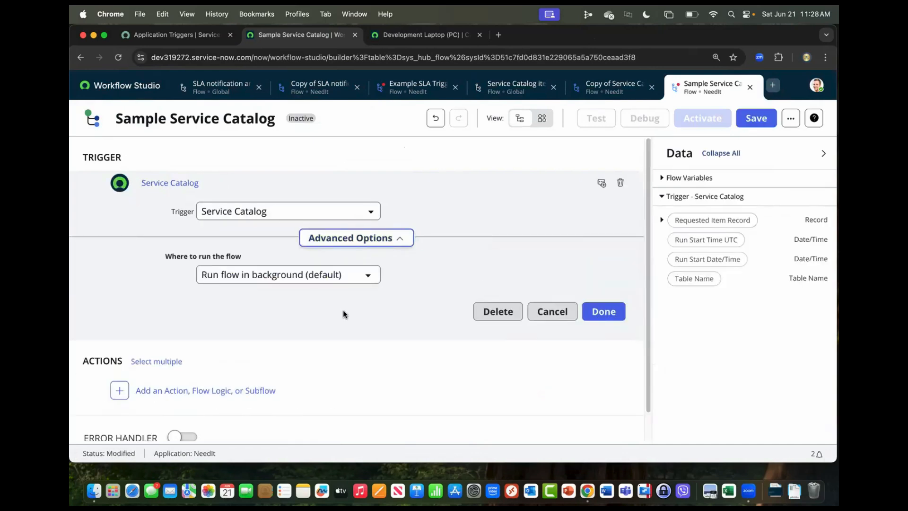
click(368, 278)
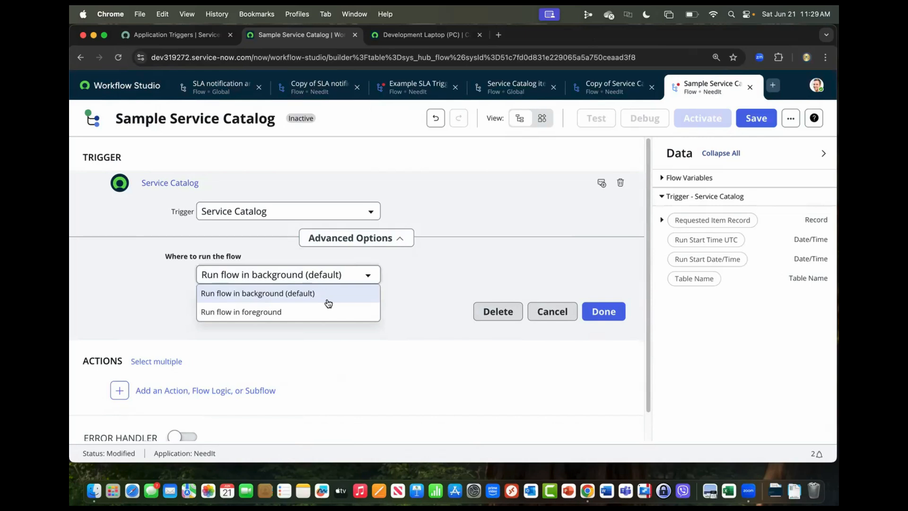
click(414, 313)
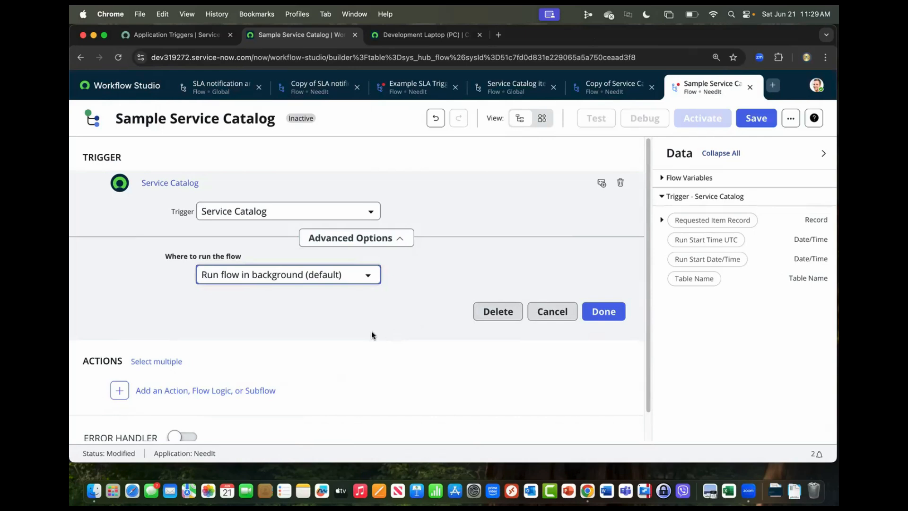
scroll(371, 330, down, 1)
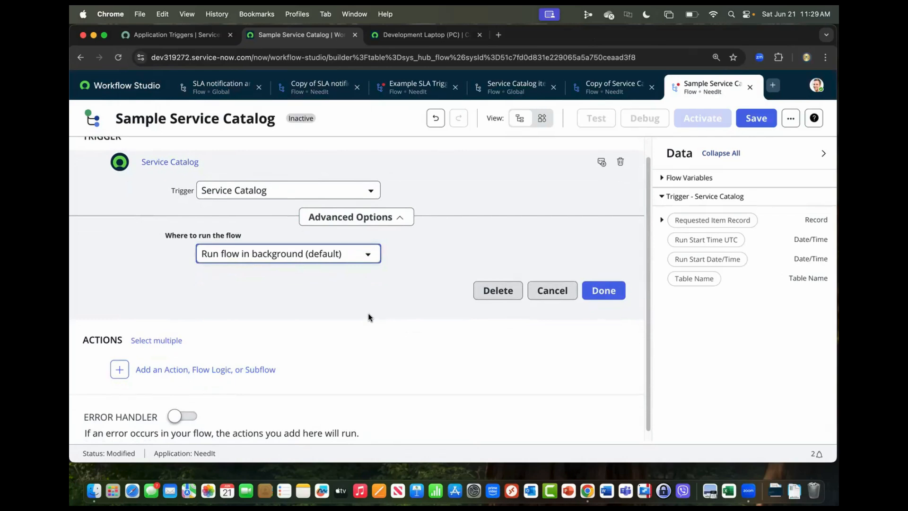
scroll(370, 314, up, 1)
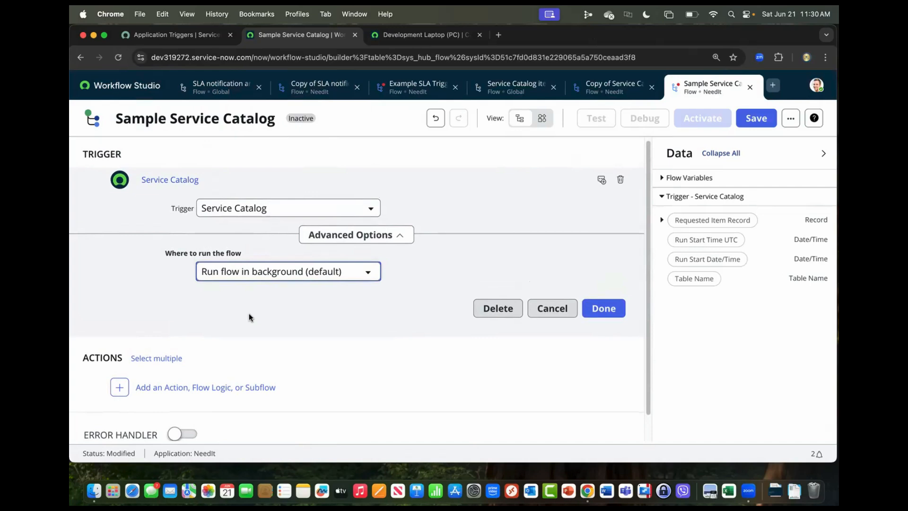
scroll(250, 315, down, 1)
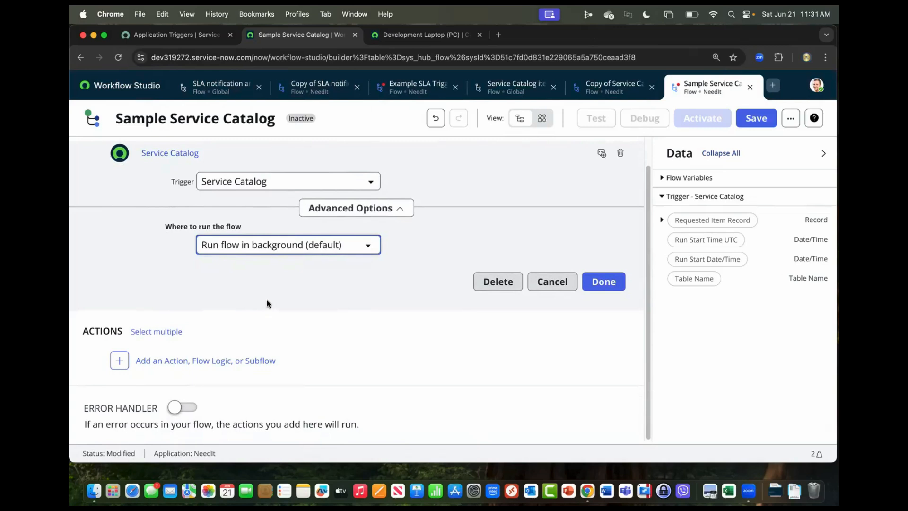
Return to the copied Service Catalog item request flow and review its actions and stages, including the approval and cancellation stages.
click(598, 93)
scroll(433, 358, up, 8)
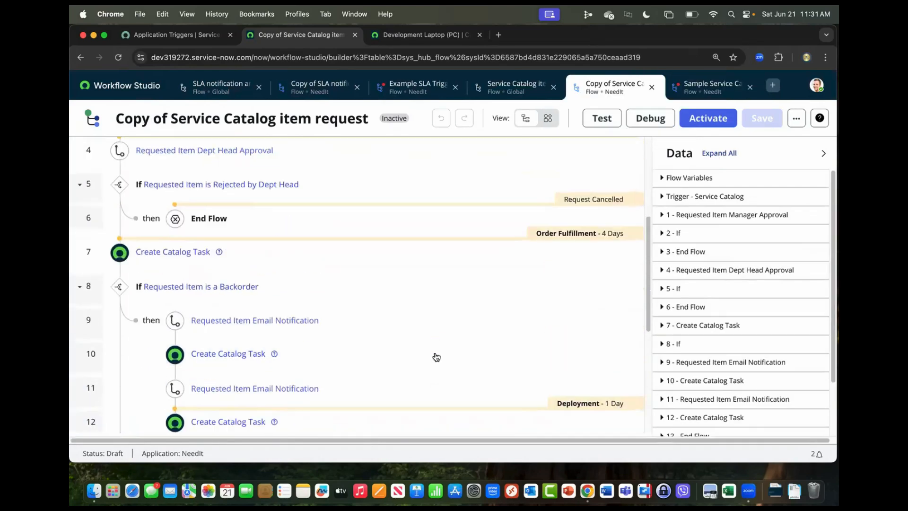
scroll(436, 357, up, 6)
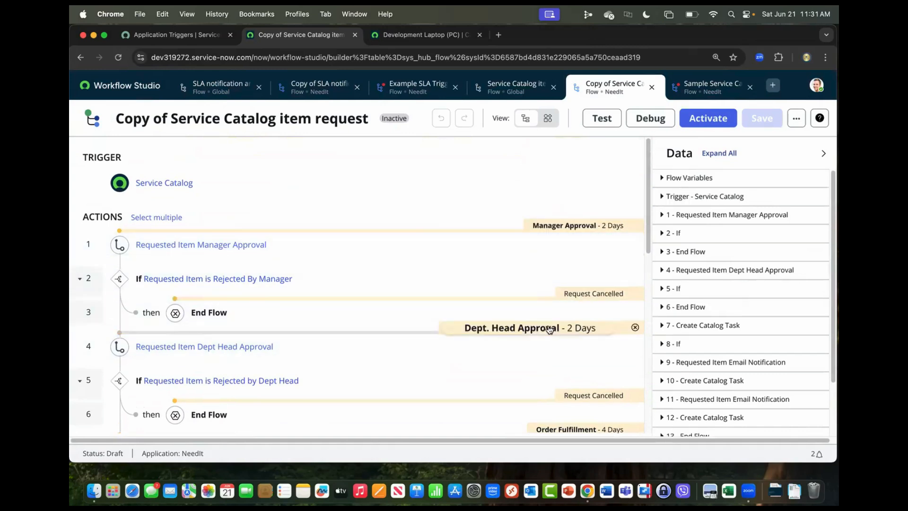
scroll(520, 368, down, 1)
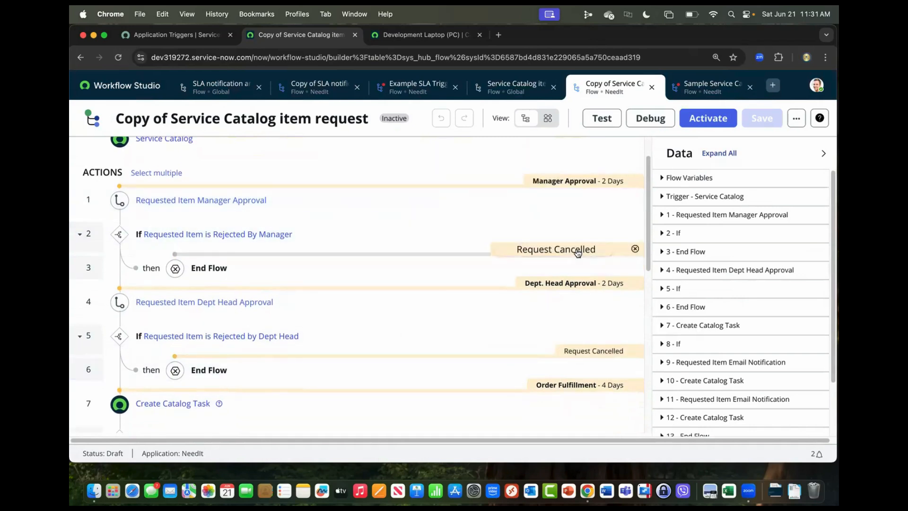
scroll(487, 235, up, 1)
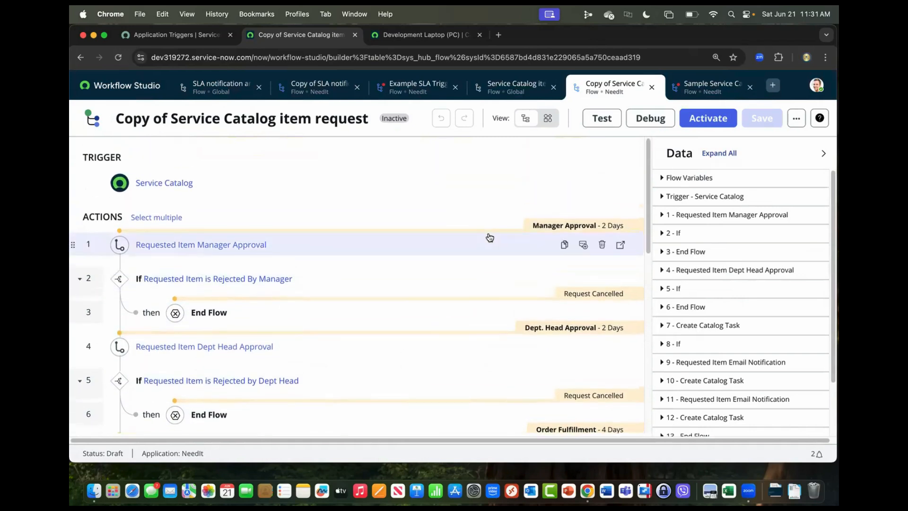